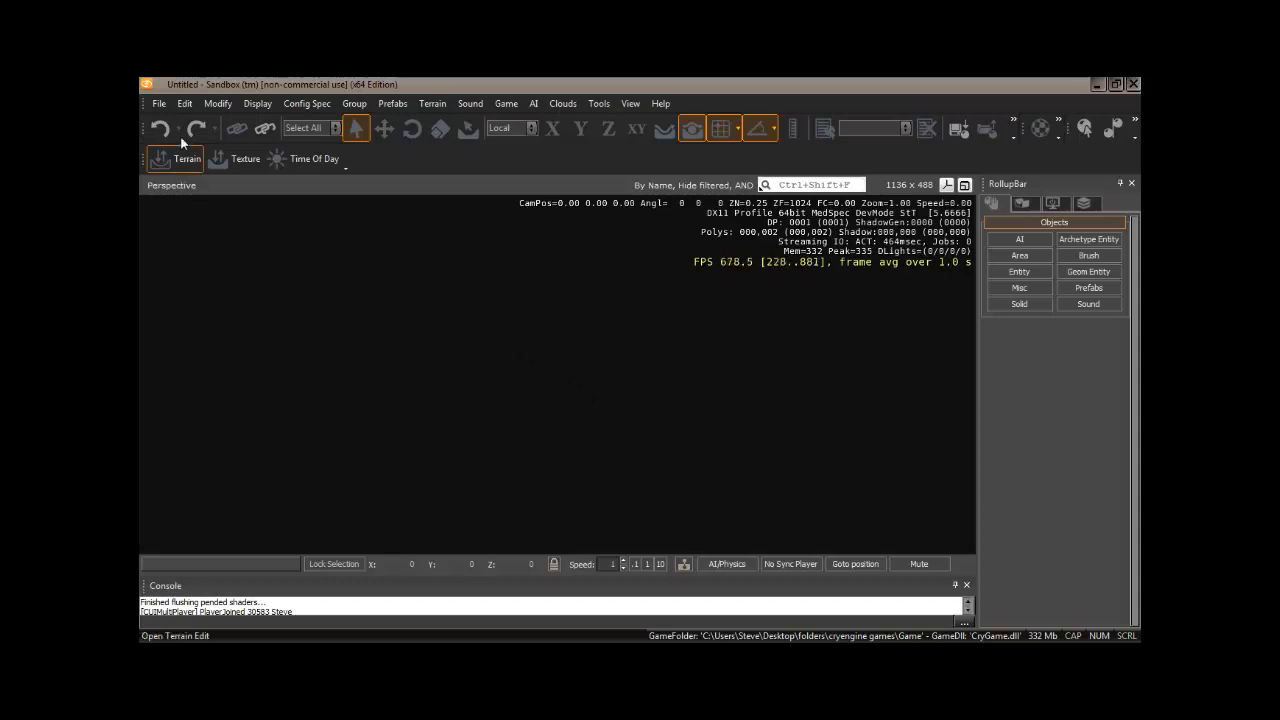
# Step: Start a new level and review the available heightmap resolutions and meters-per-unit values
pyautogui.click(160, 103)
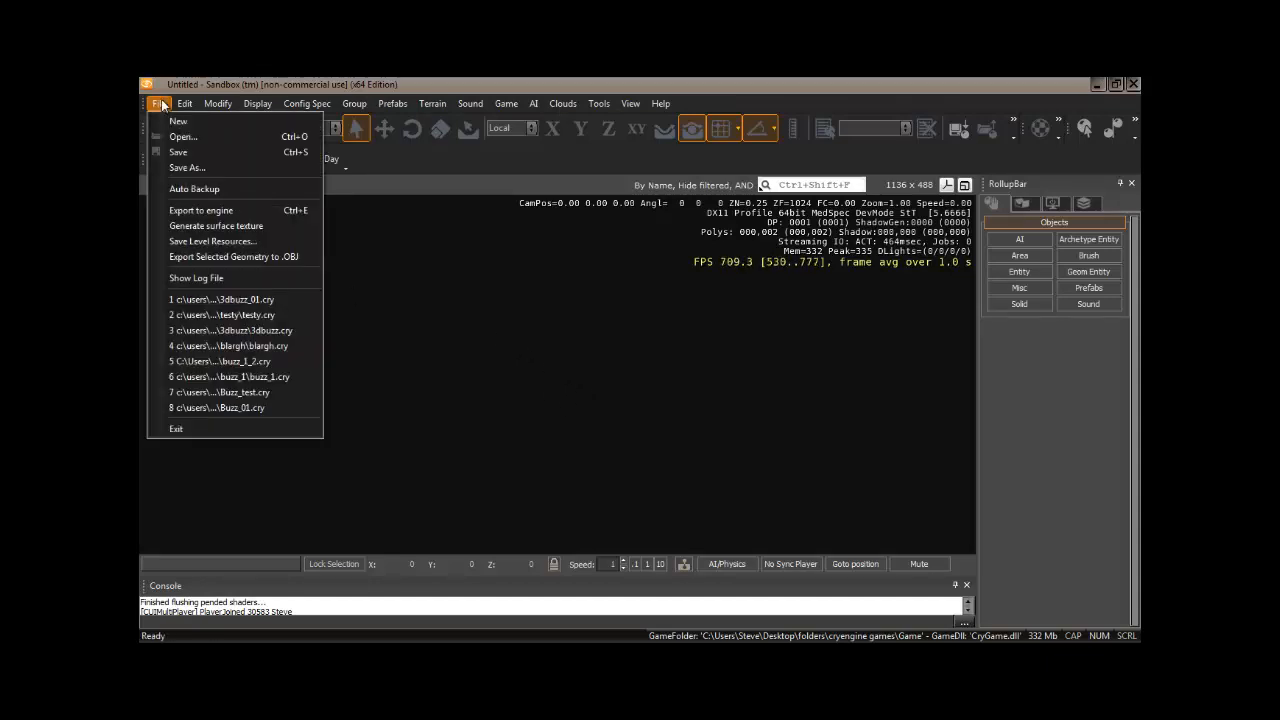
pyautogui.click(177, 121)
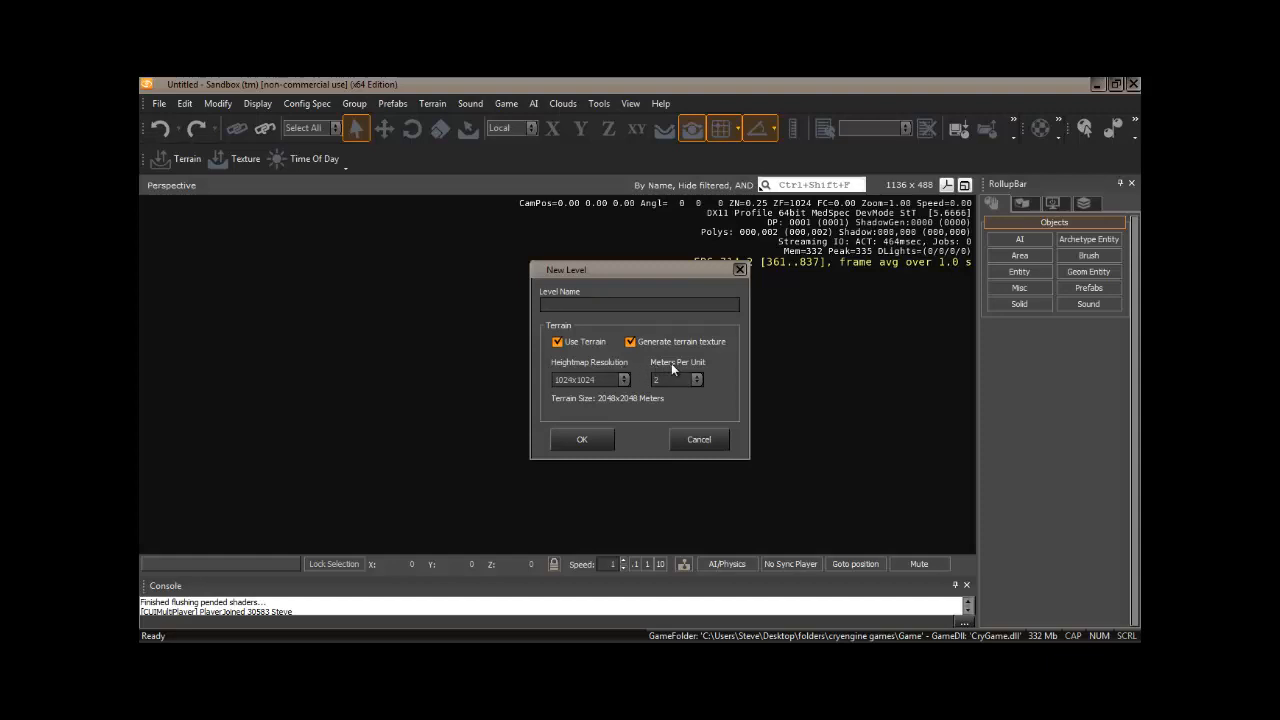
pyautogui.click(624, 380)
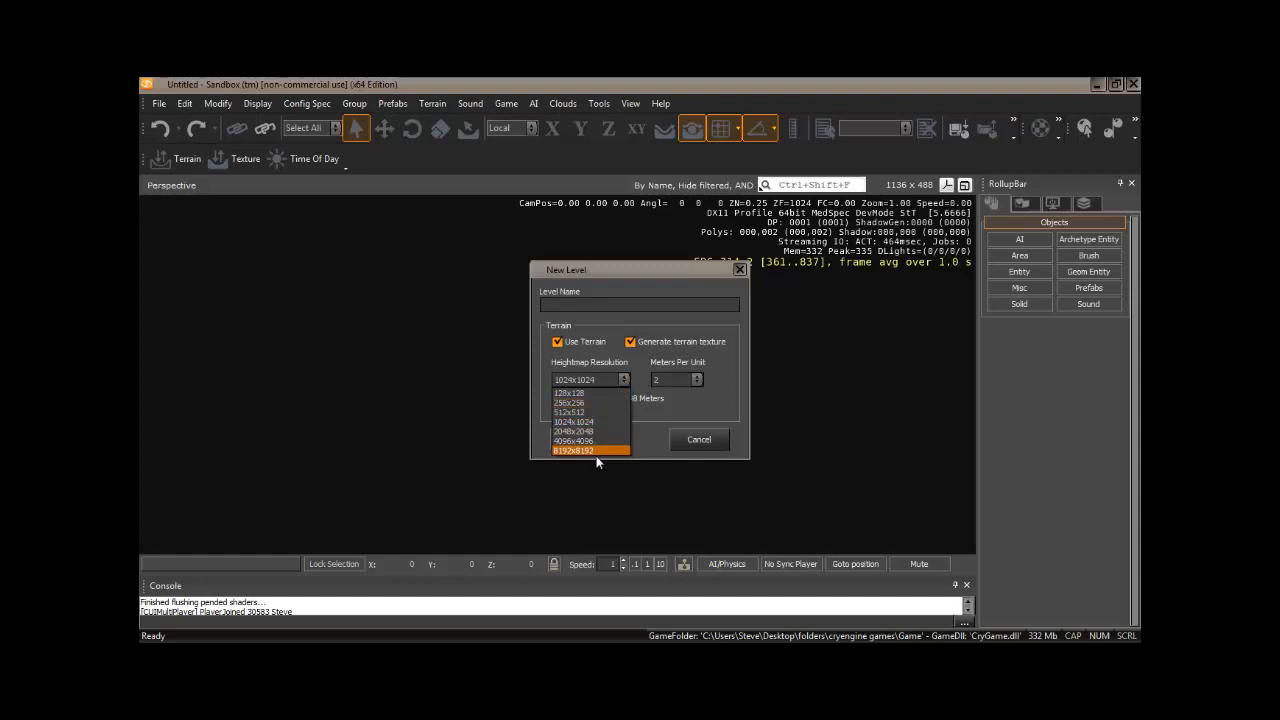
pyautogui.click(625, 379)
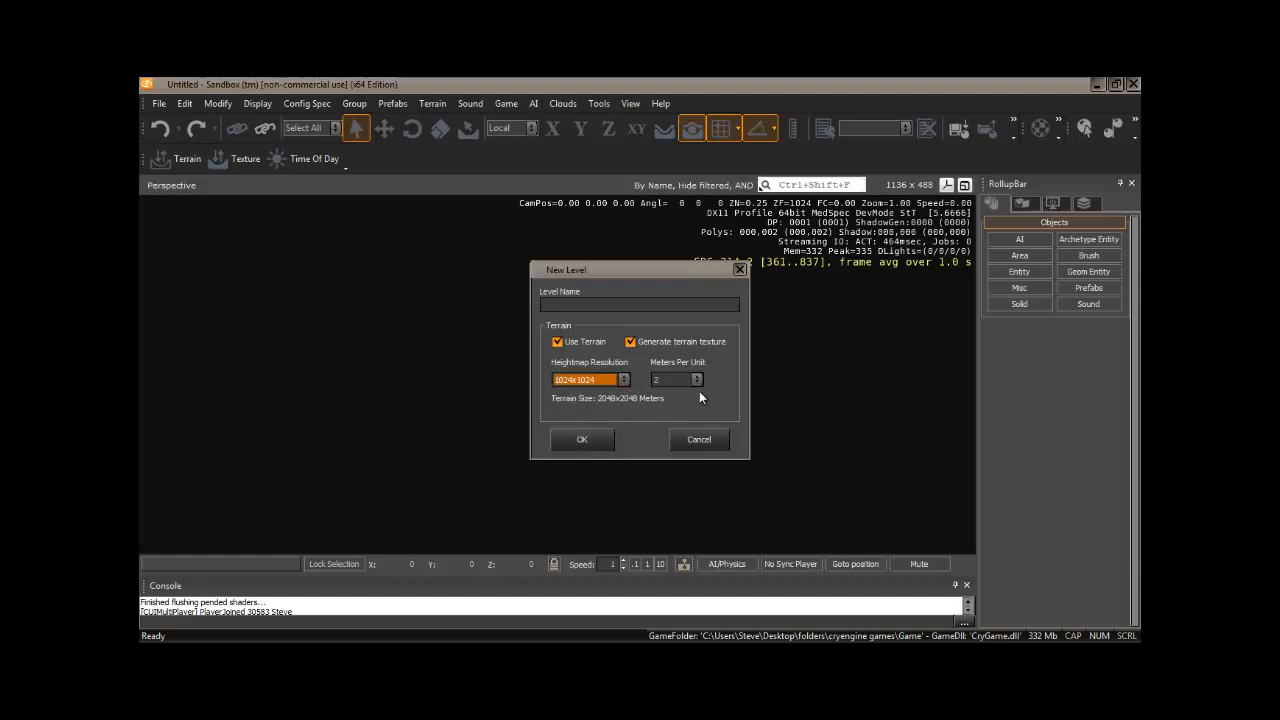
pyautogui.click(696, 380)
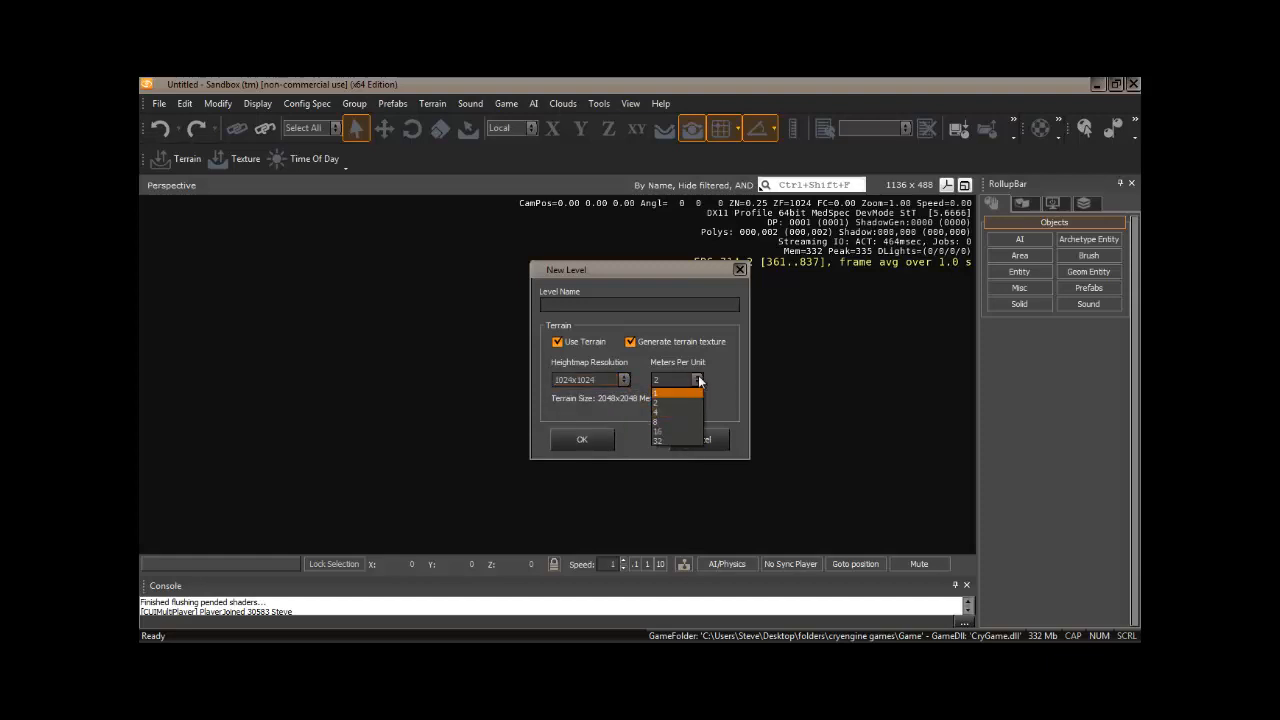
pyautogui.click(698, 380)
pyautogui.click(698, 380)
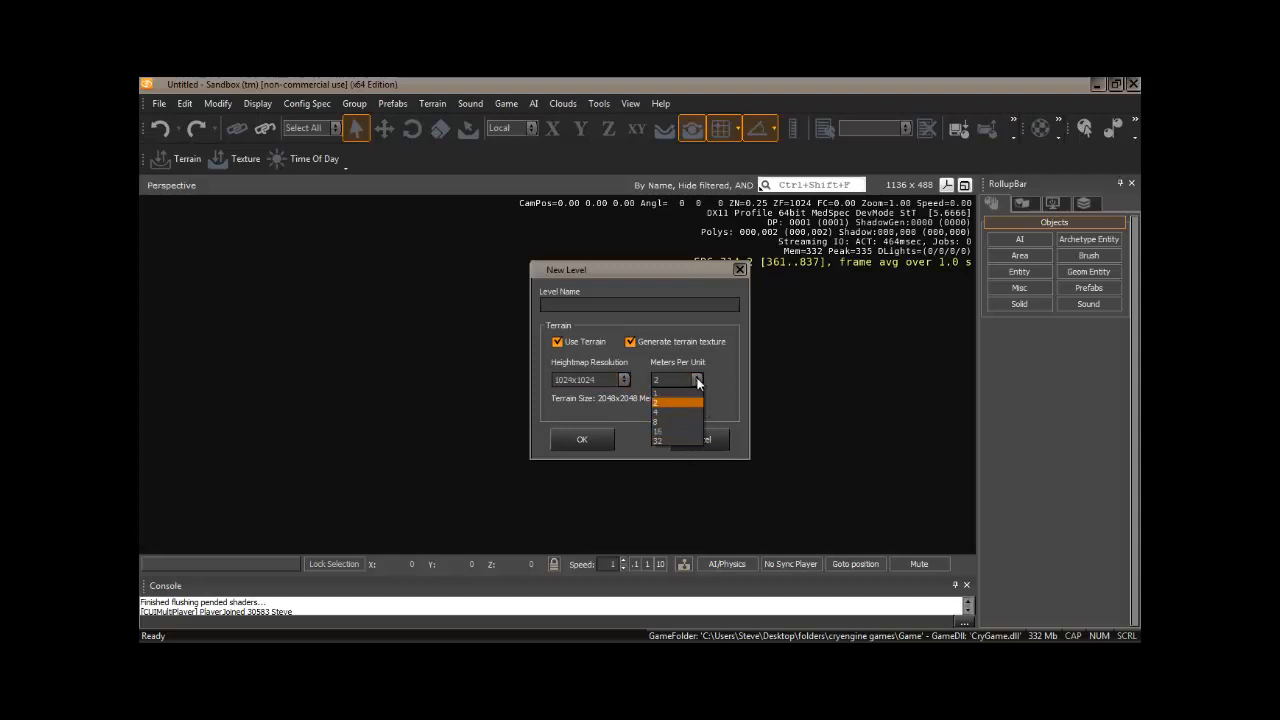
pyautogui.click(698, 380)
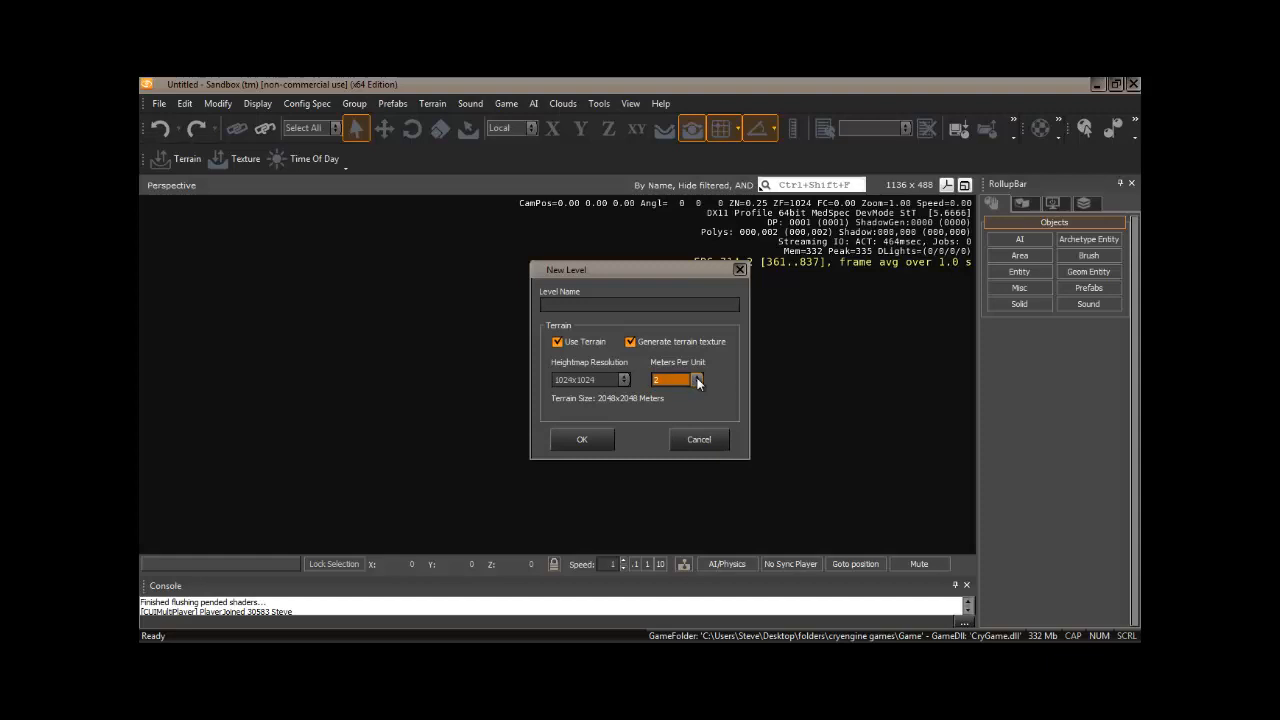
# Step: Set the new level's heightmap resolution to 256x256 and its scale to 1 meter per unit
pyautogui.click(624, 381)
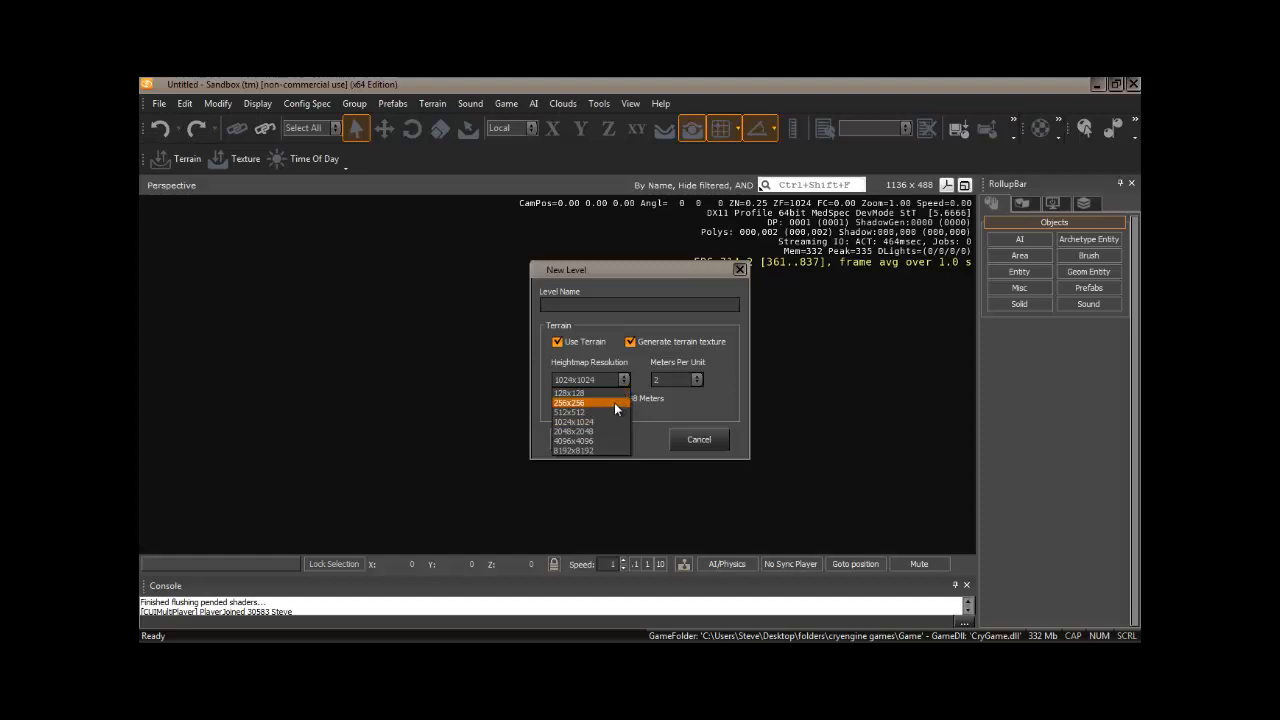
pyautogui.click(614, 404)
pyautogui.click(697, 380)
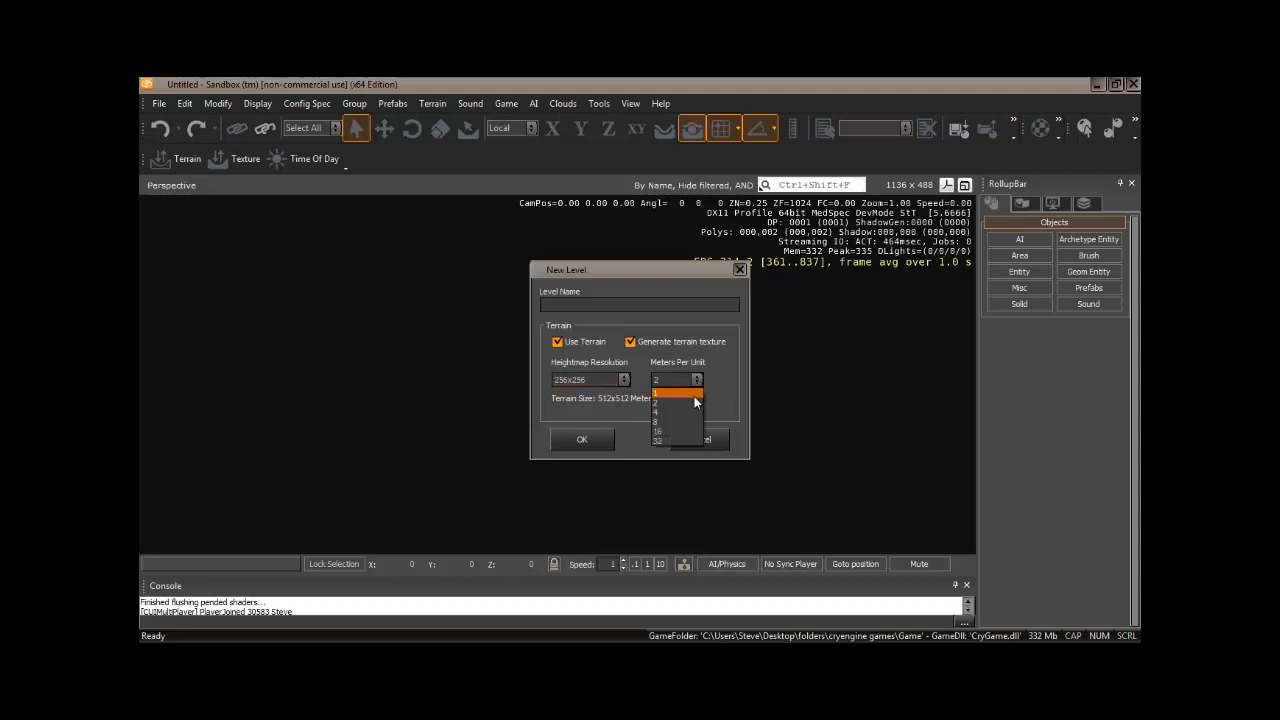
pyautogui.click(689, 391)
# Step: Name the level 3dbuzz01 and create it with terrain and a generated terrain texture
pyautogui.click(558, 305)
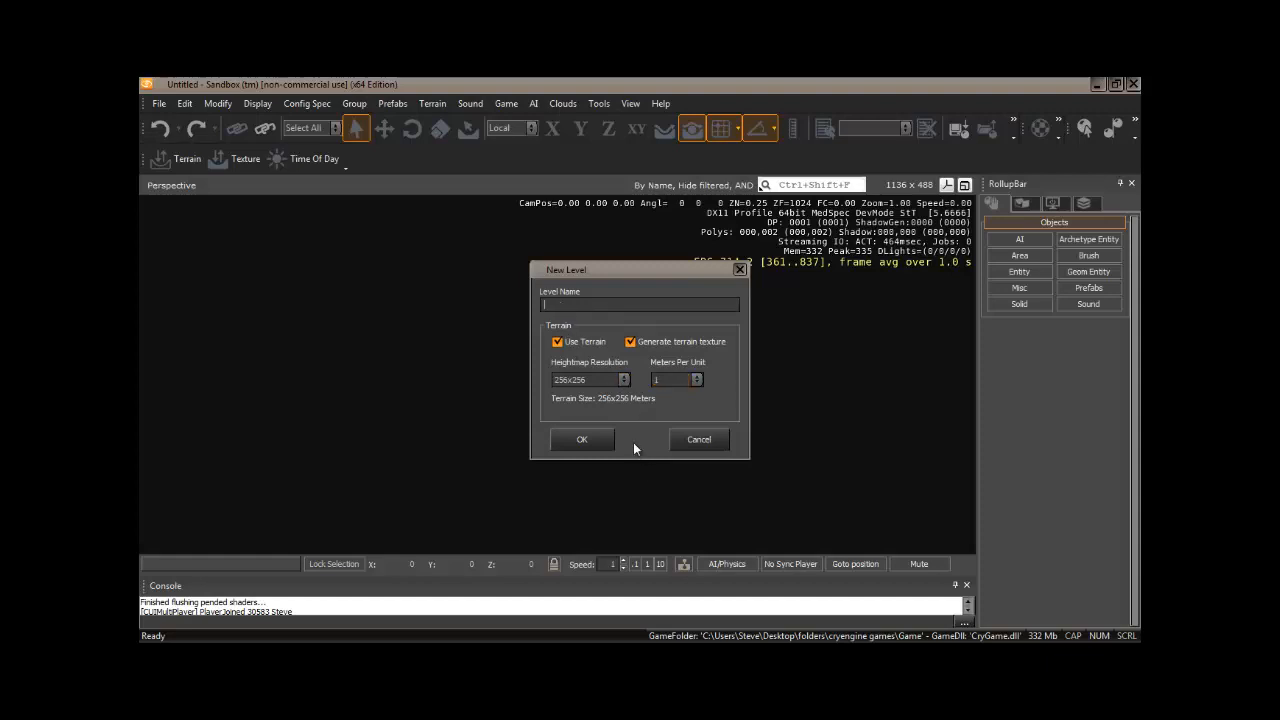
pyautogui.write('3dbl')
pyautogui.write('zz')
pyautogui.write('01')
pyautogui.click(589, 441)
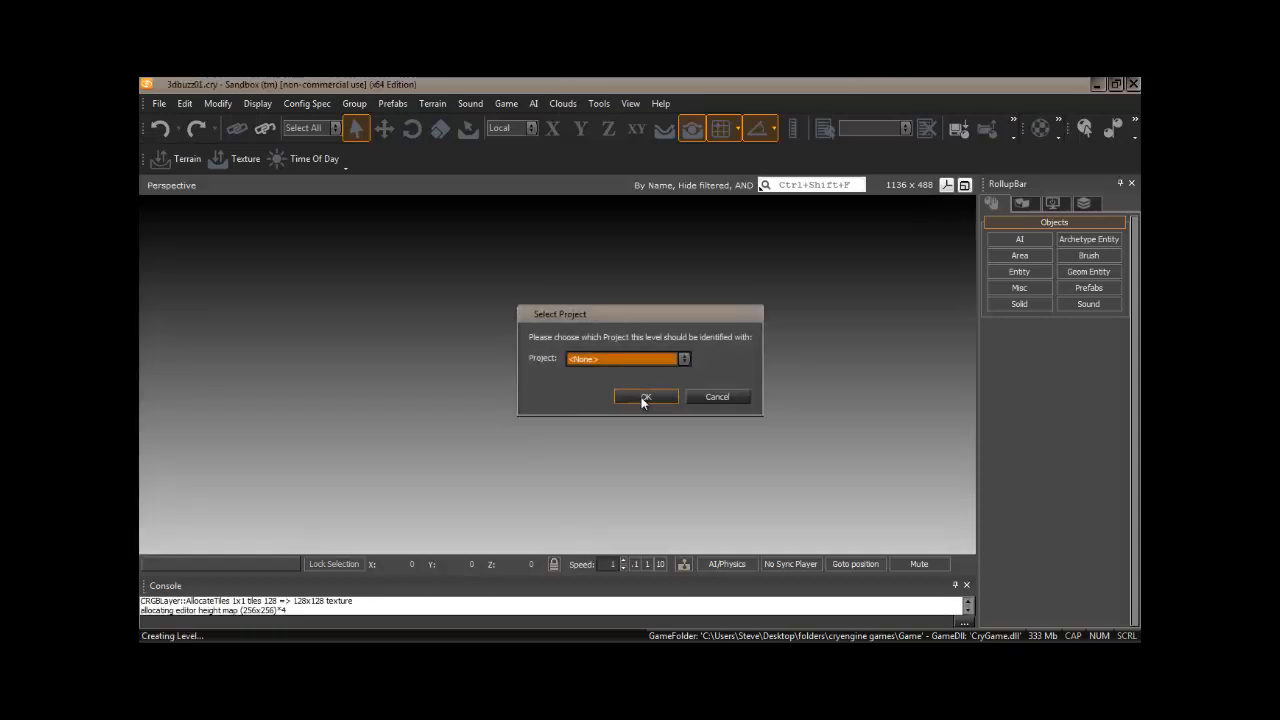
# Step: Leave the level's project as <None> and generate a high-quality surface texture of 2048 x 2048
pyautogui.click(645, 397)
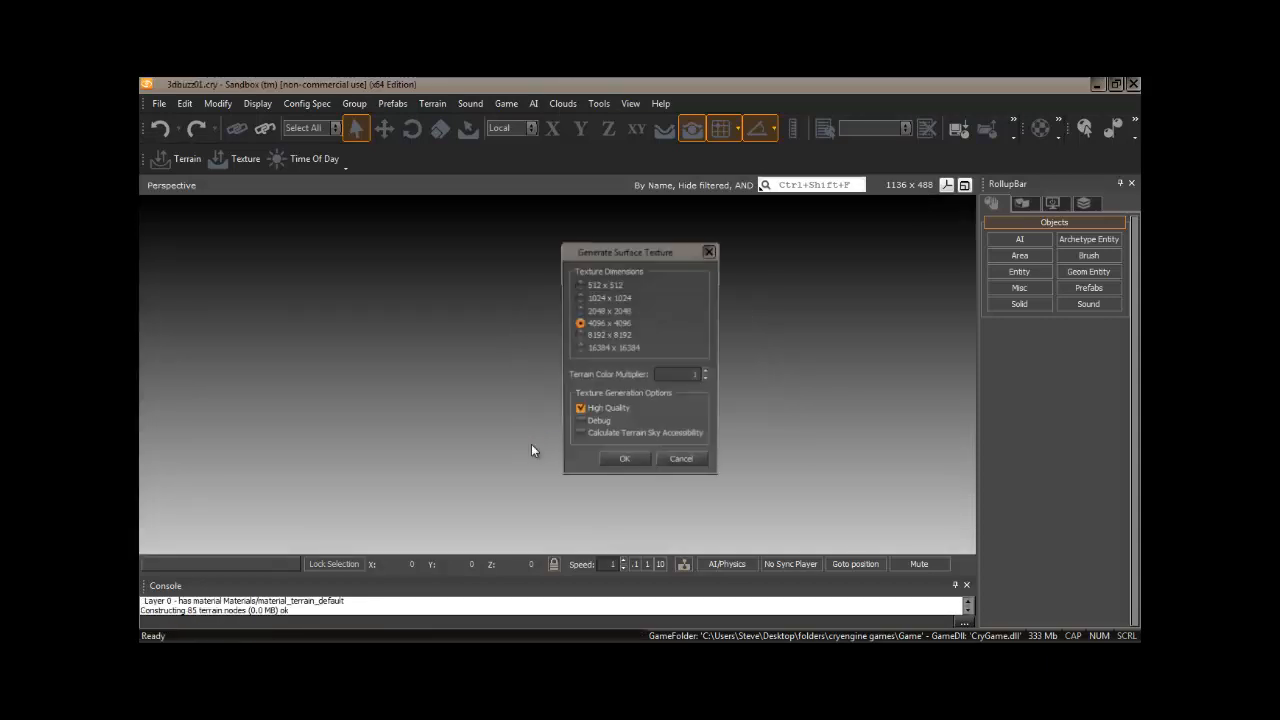
pyautogui.click(579, 311)
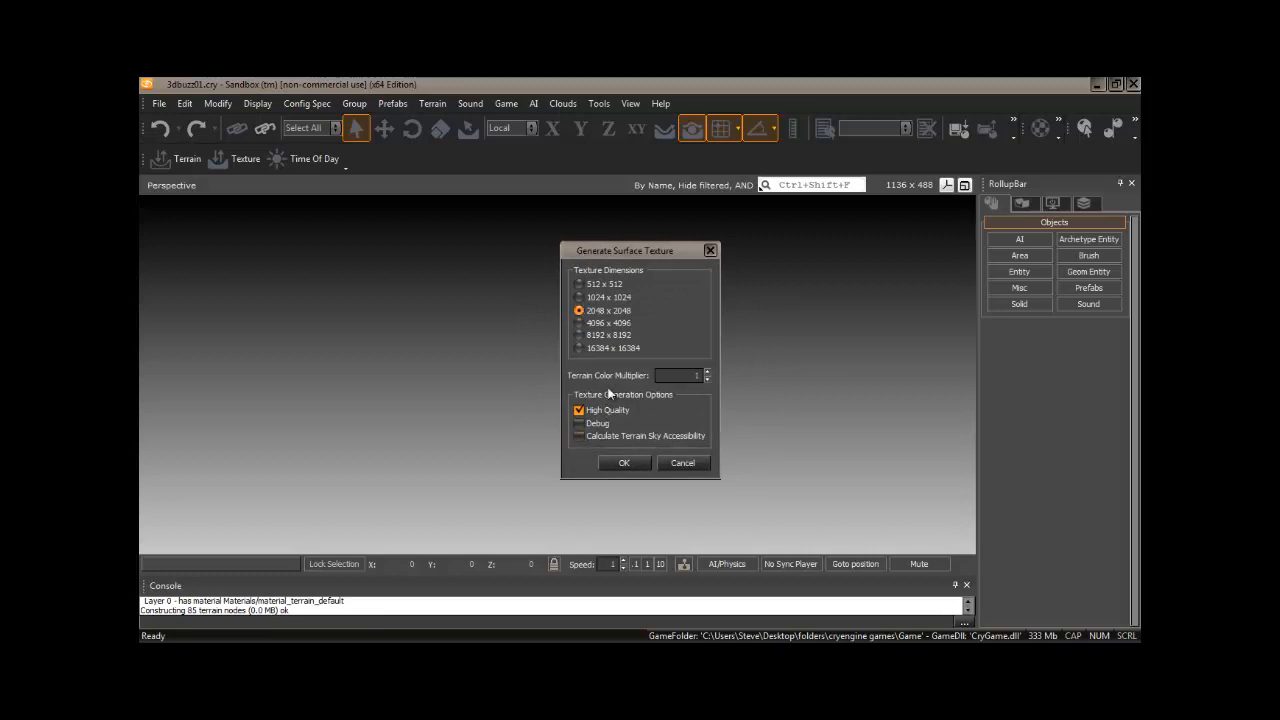
pyautogui.click(623, 462)
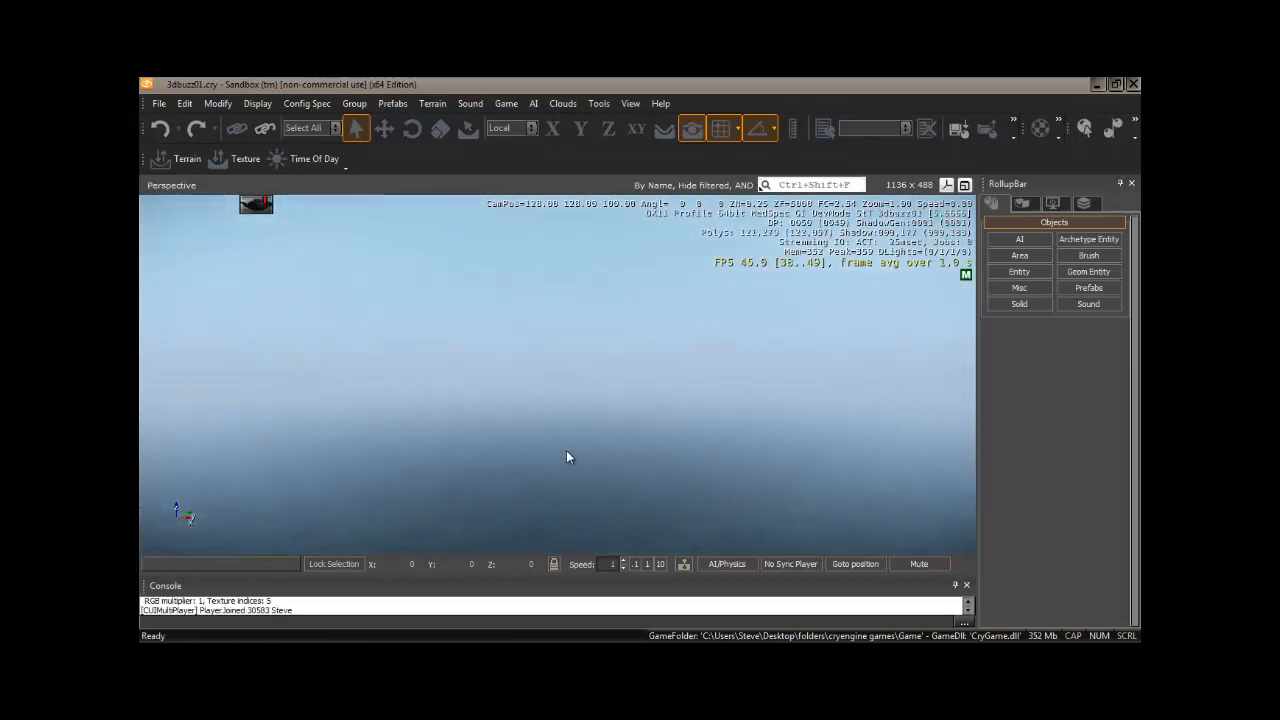
# Step: Inspect the new level's ocean surface and the flat terrain beneath the water
pyautogui.moveTo(582, 422); pyautogui.dragTo(582, 421, button='right')
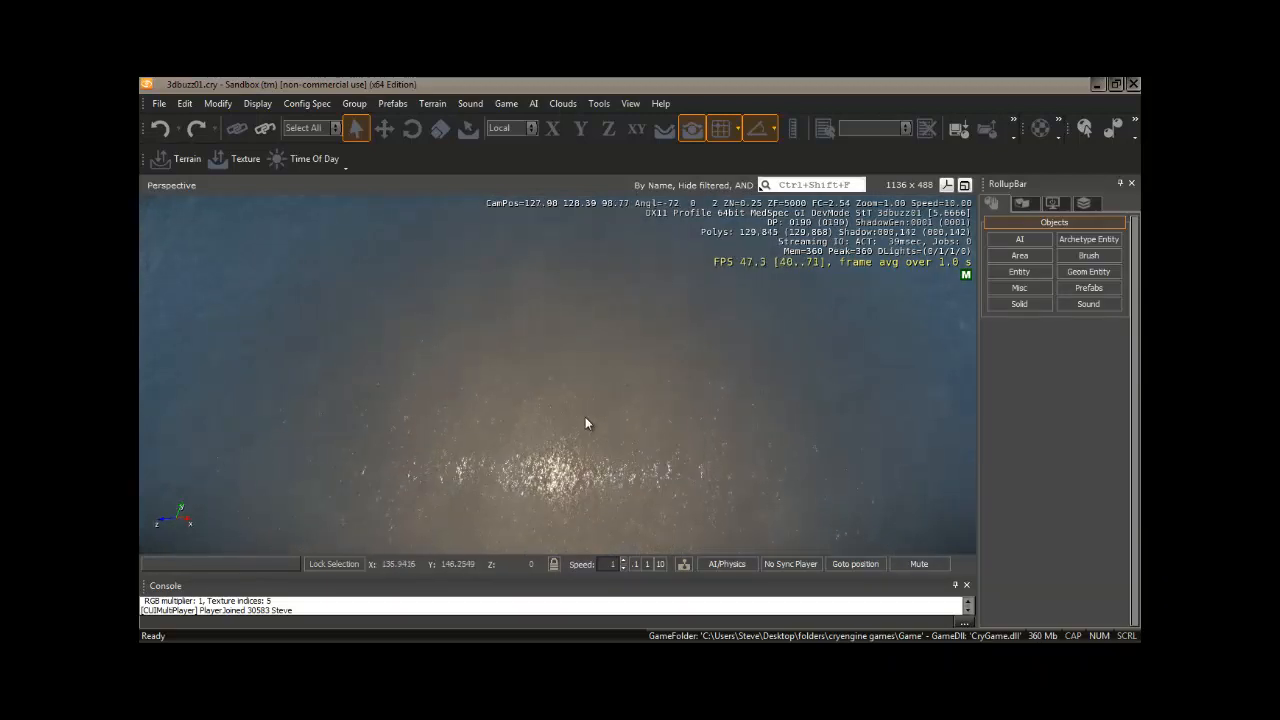
pyautogui.press('w')
pyautogui.press('w')
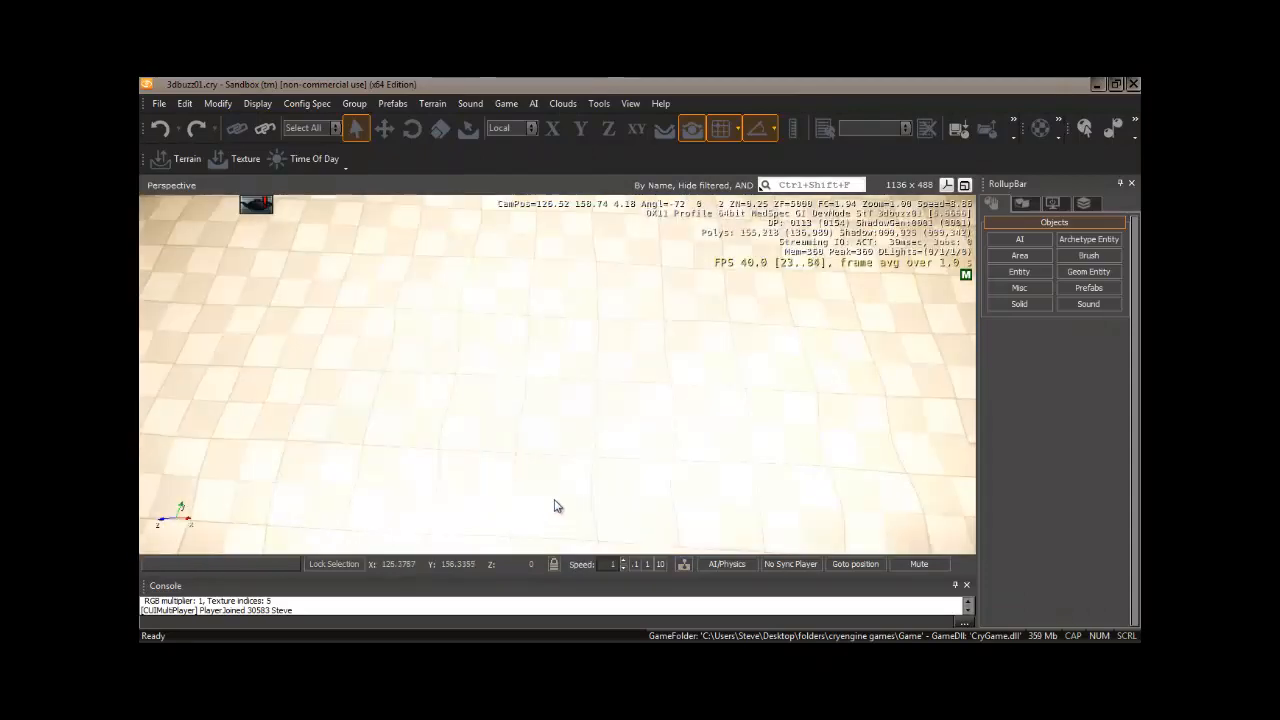
pyautogui.moveTo(526, 398); pyautogui.dragTo(530, 407, button='right')
pyautogui.press('s')
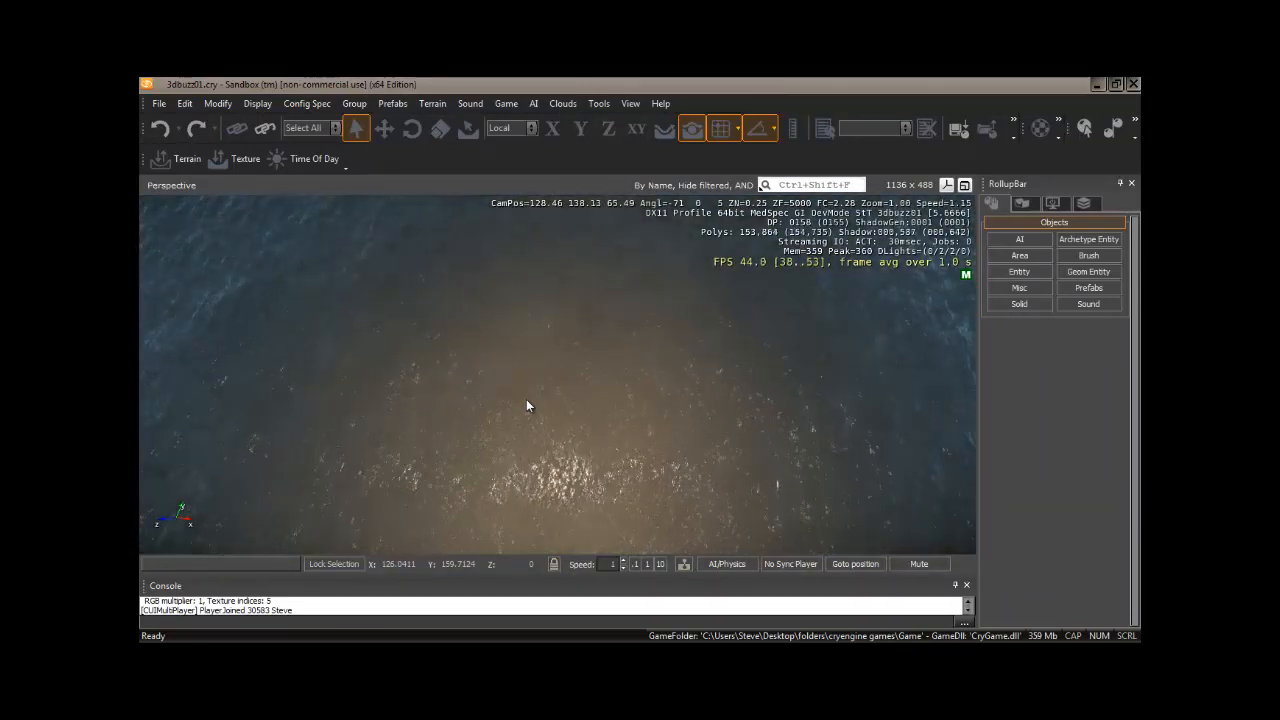
pyautogui.moveTo(528, 405); pyautogui.dragTo(526, 404, button='right')
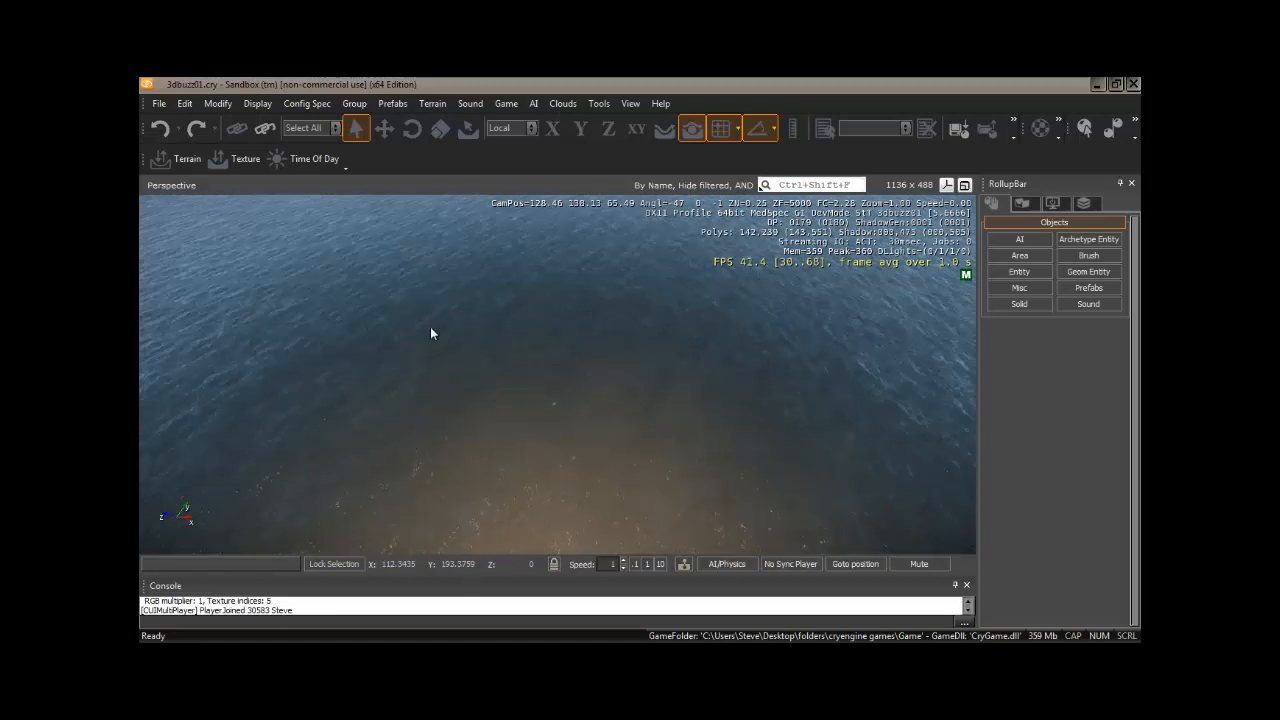
# Step: Open the Terrain Editor and generate terrain with the default generation settings
pyautogui.click(184, 162)
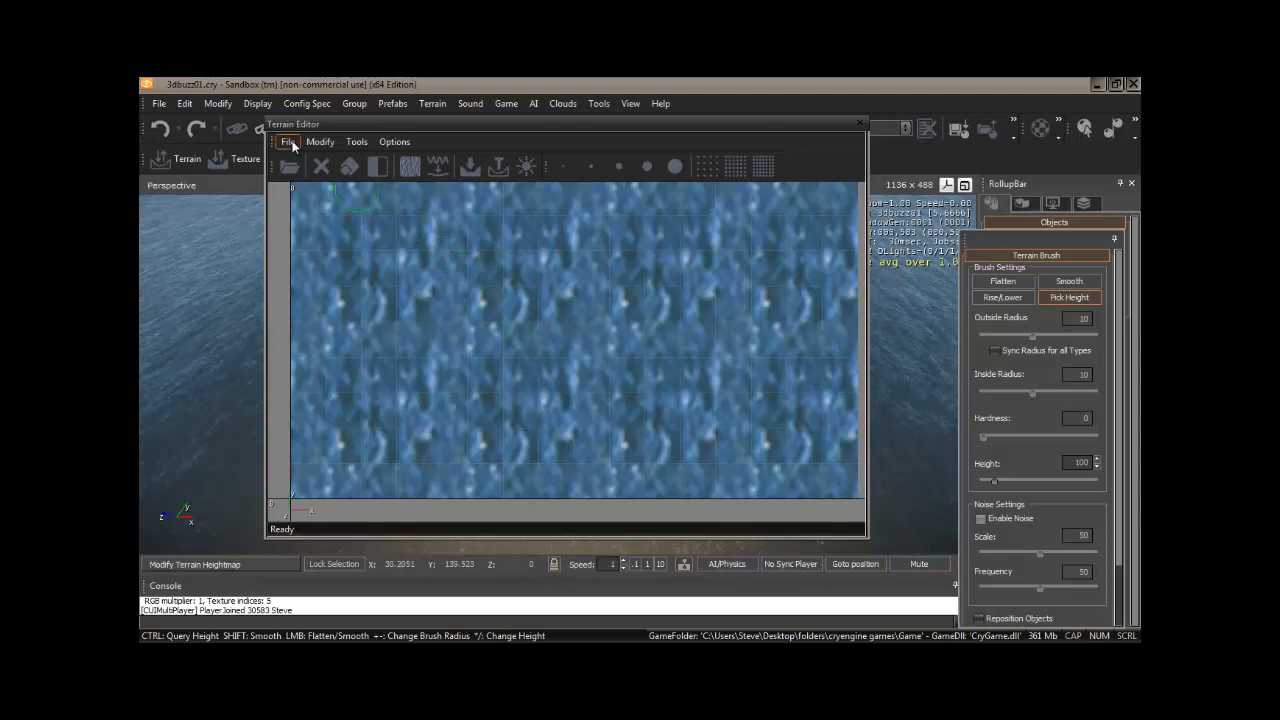
pyautogui.click(291, 146)
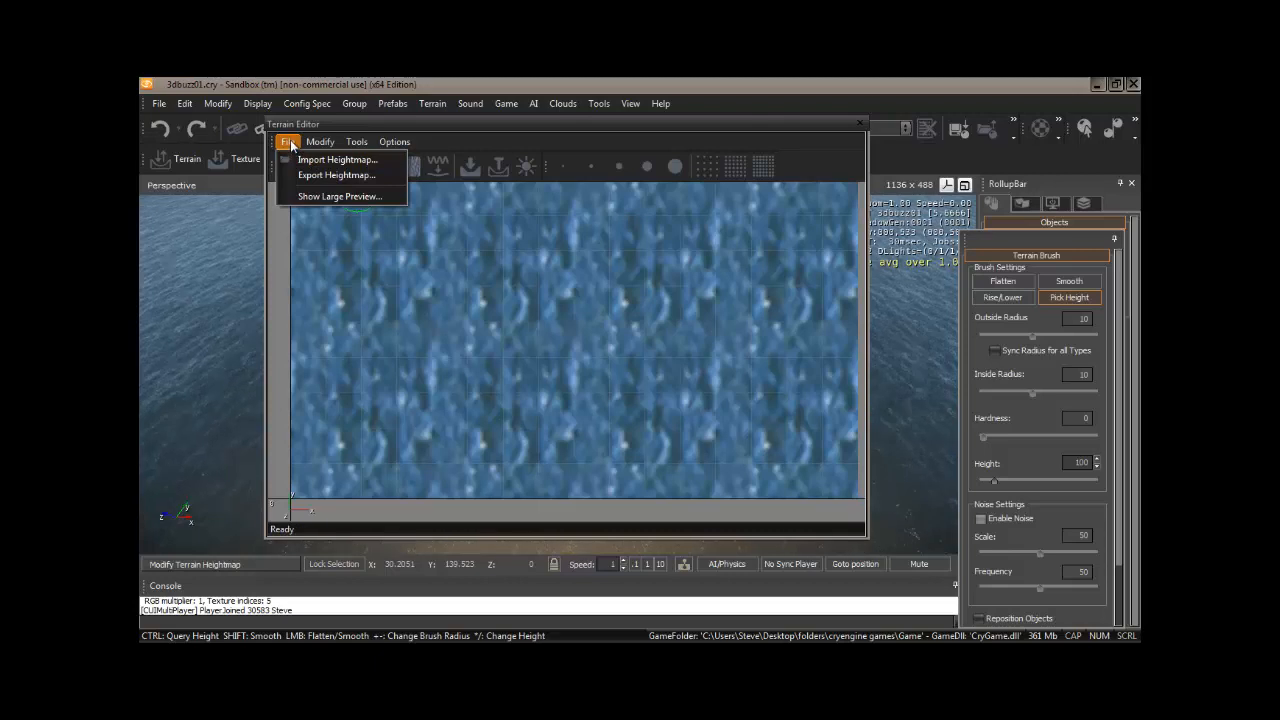
pyautogui.click(290, 142)
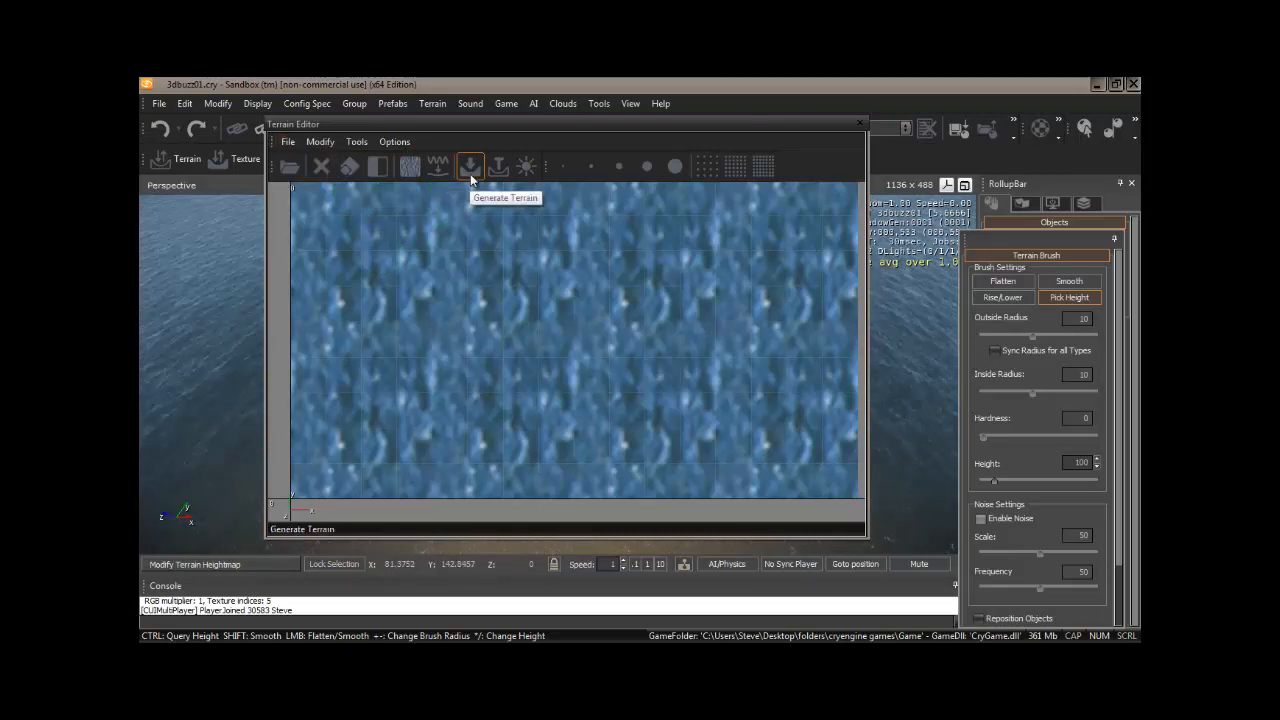
pyautogui.click(357, 143)
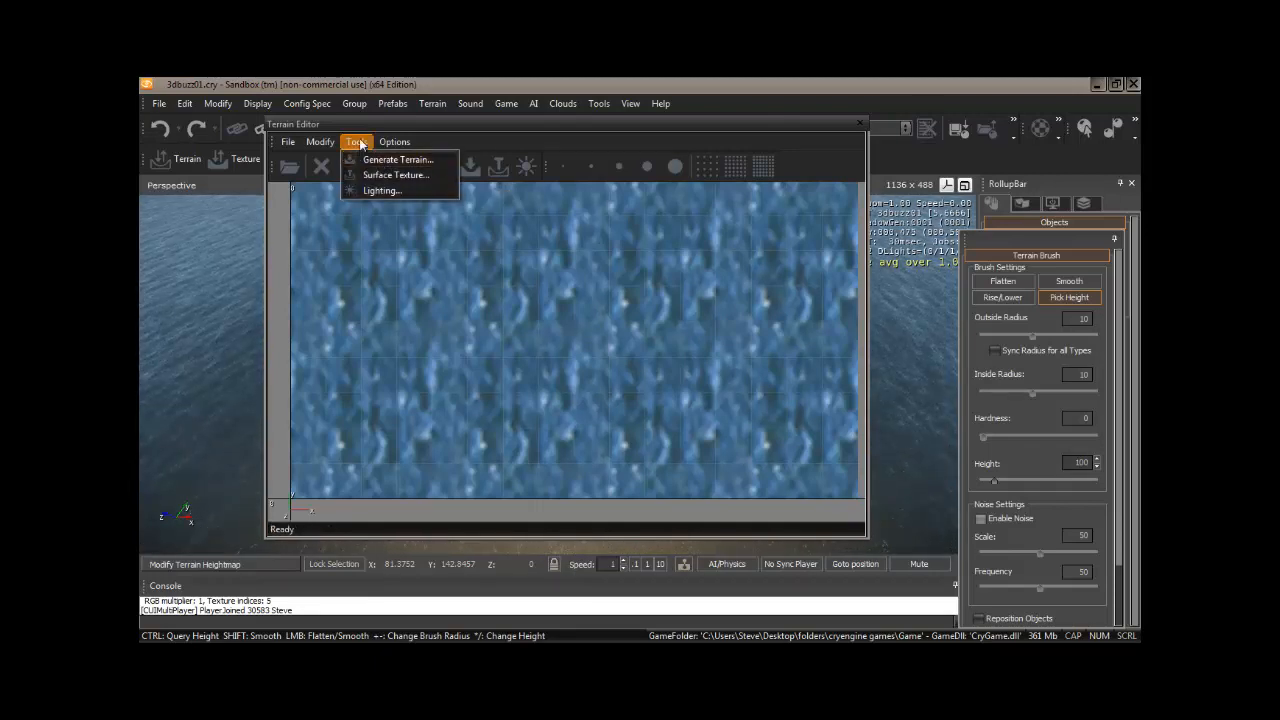
pyautogui.click(358, 140)
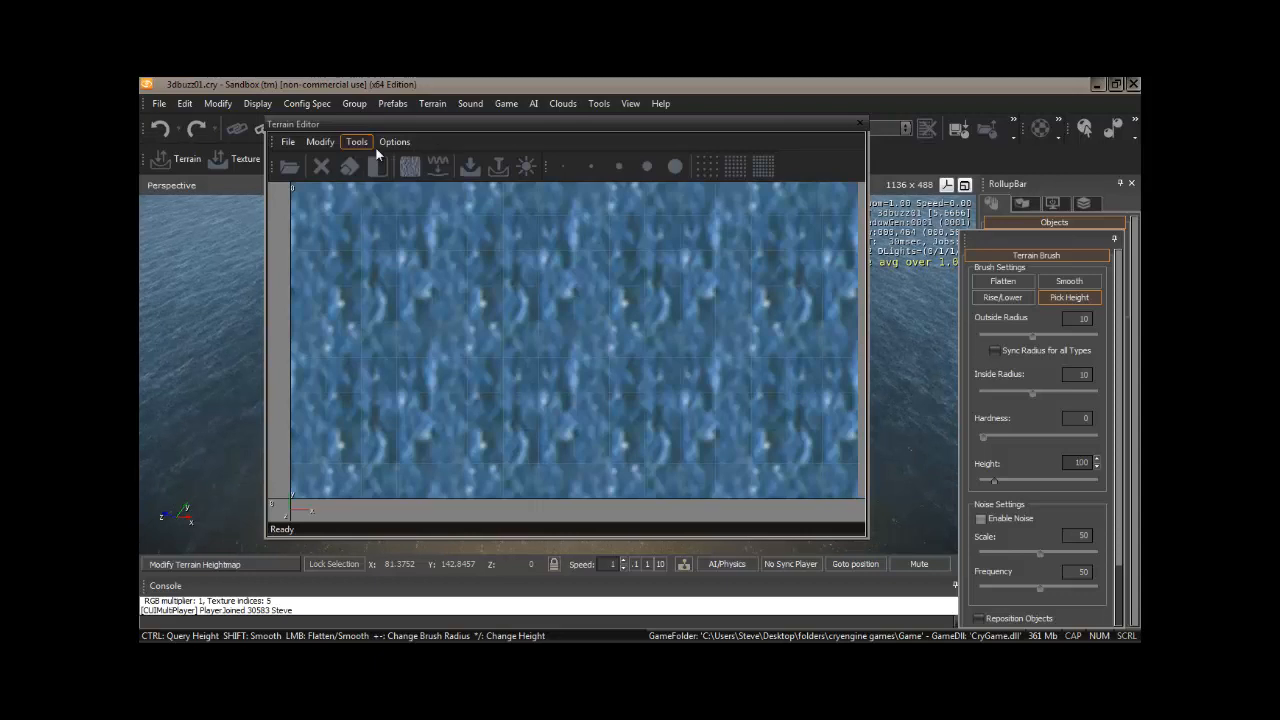
pyautogui.click(472, 169)
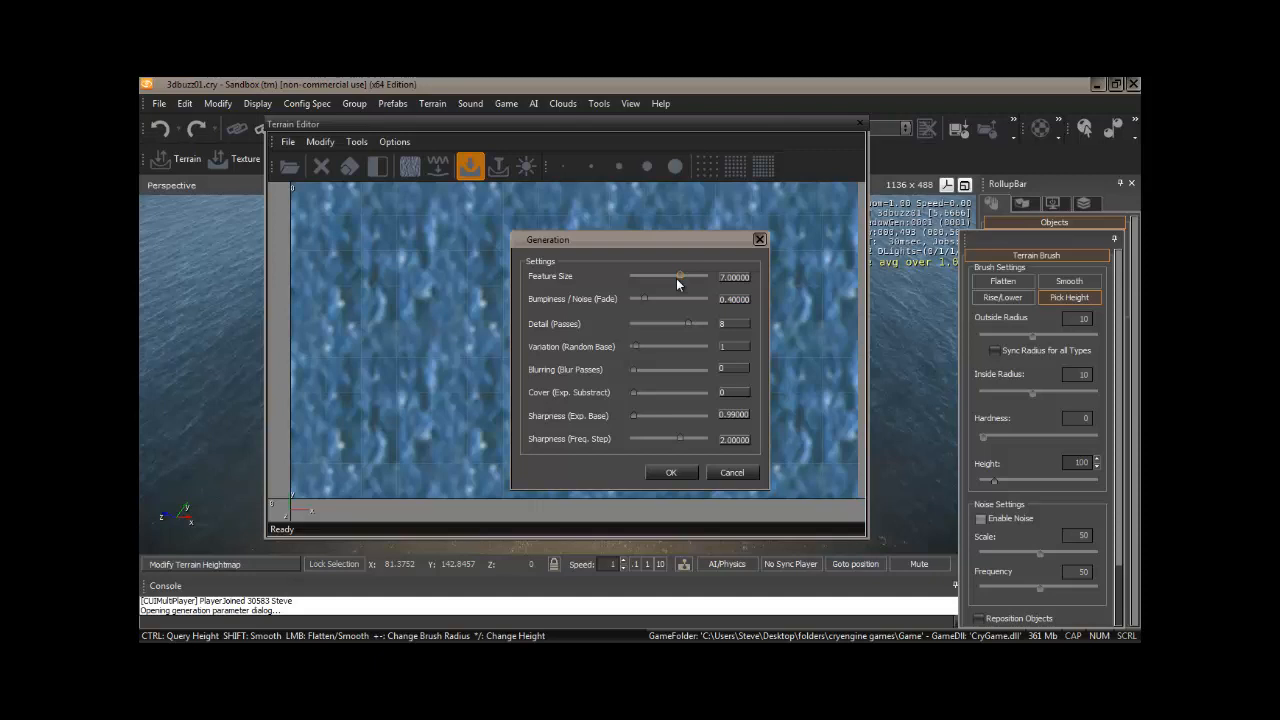
pyautogui.click(671, 473)
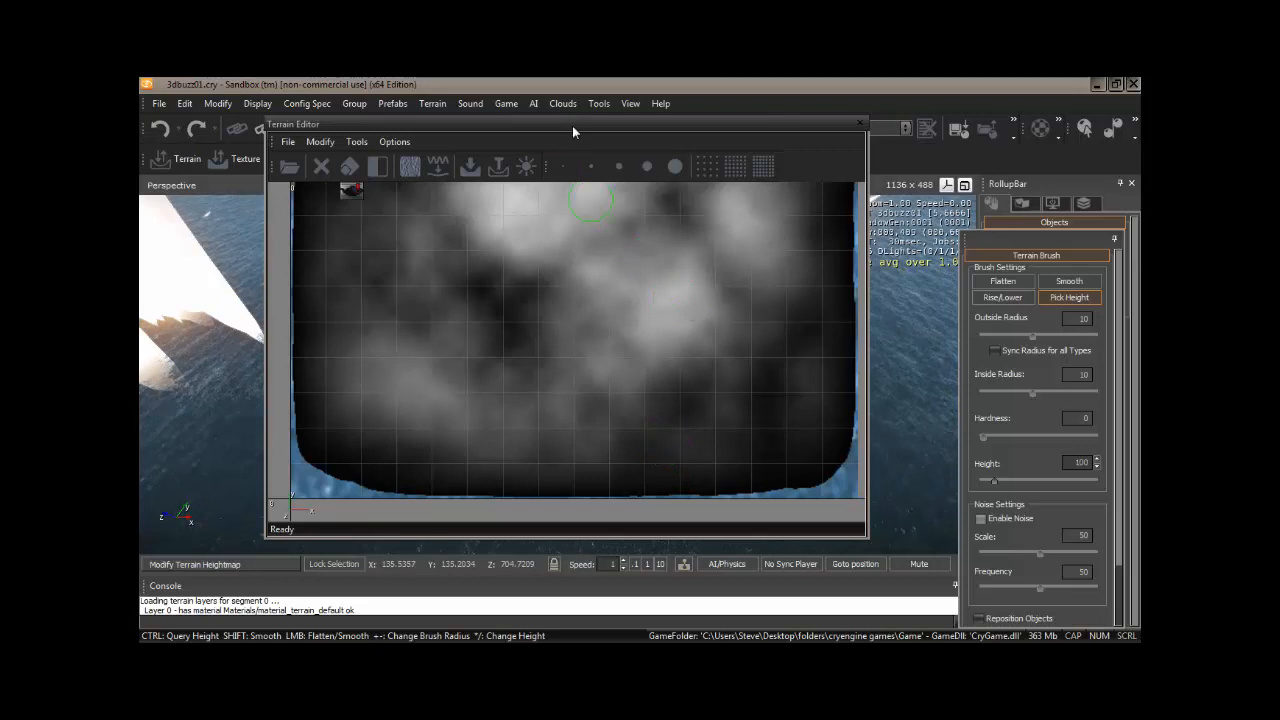
# Step: Dock the Terrain Editor alongside the console and inspect the generated terrain in the perspective view from farther back
pyautogui.moveTo(574, 126); pyautogui.dragTo(600, 171)
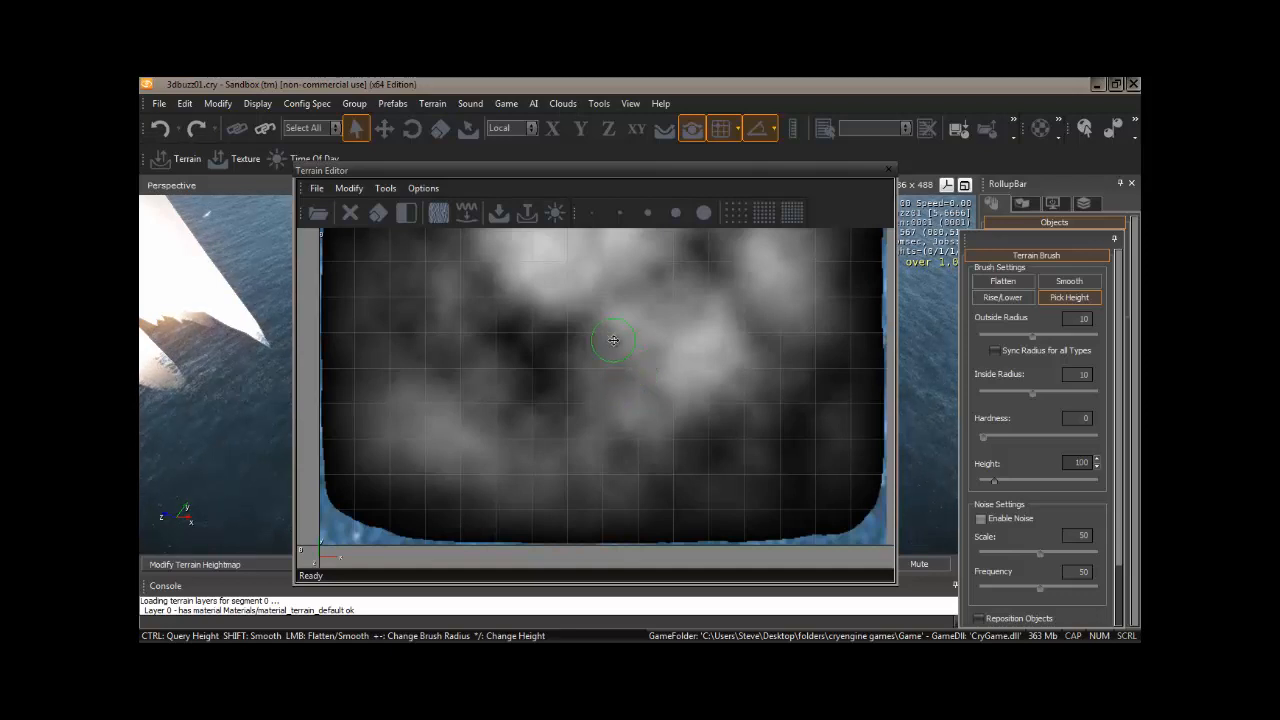
pyautogui.moveTo(594, 360); pyautogui.dragTo(646, 371, button='middle')
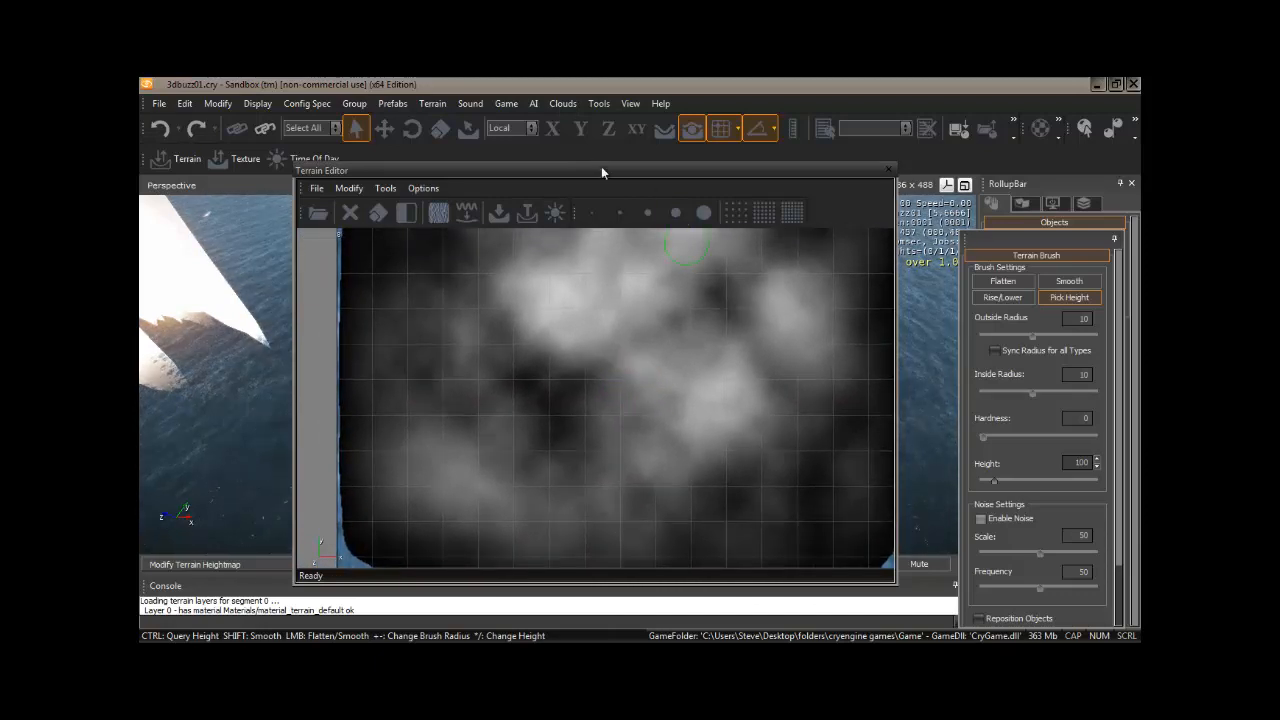
pyautogui.moveTo(601, 168); pyautogui.dragTo(771, 594)
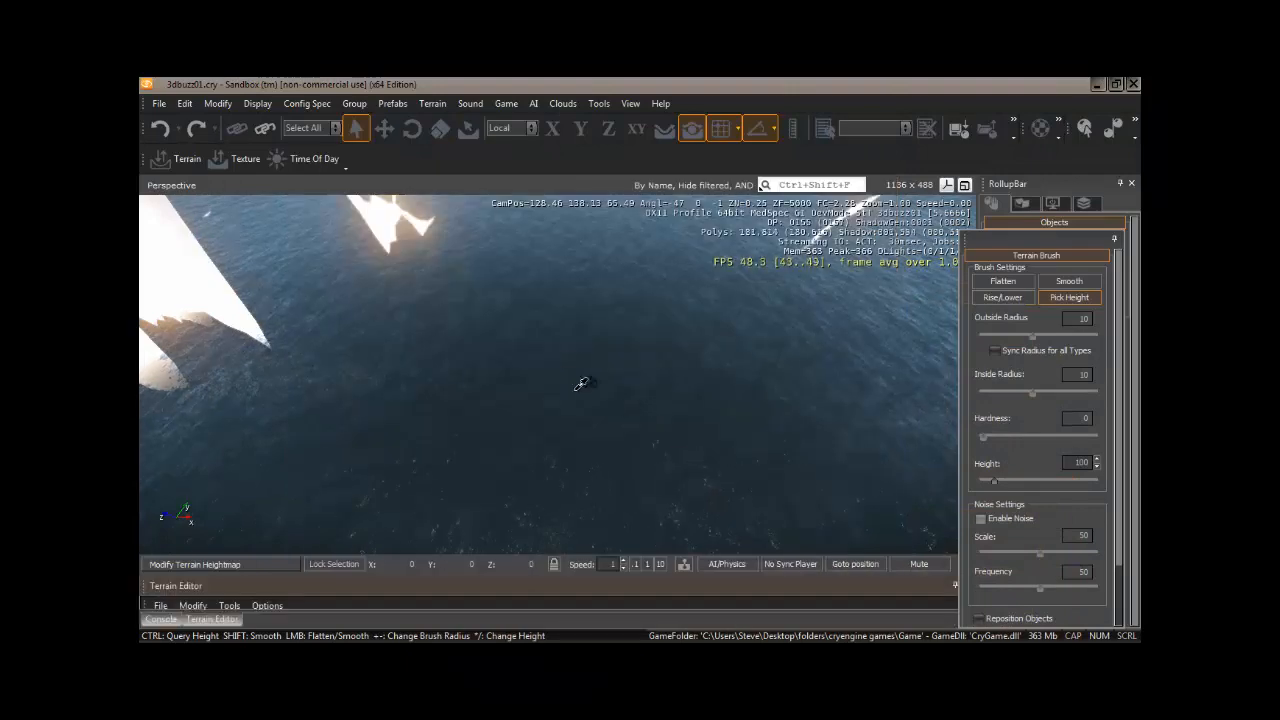
pyautogui.moveTo(565, 351); pyautogui.dragTo(565, 351, button='right')
pyautogui.press('s')
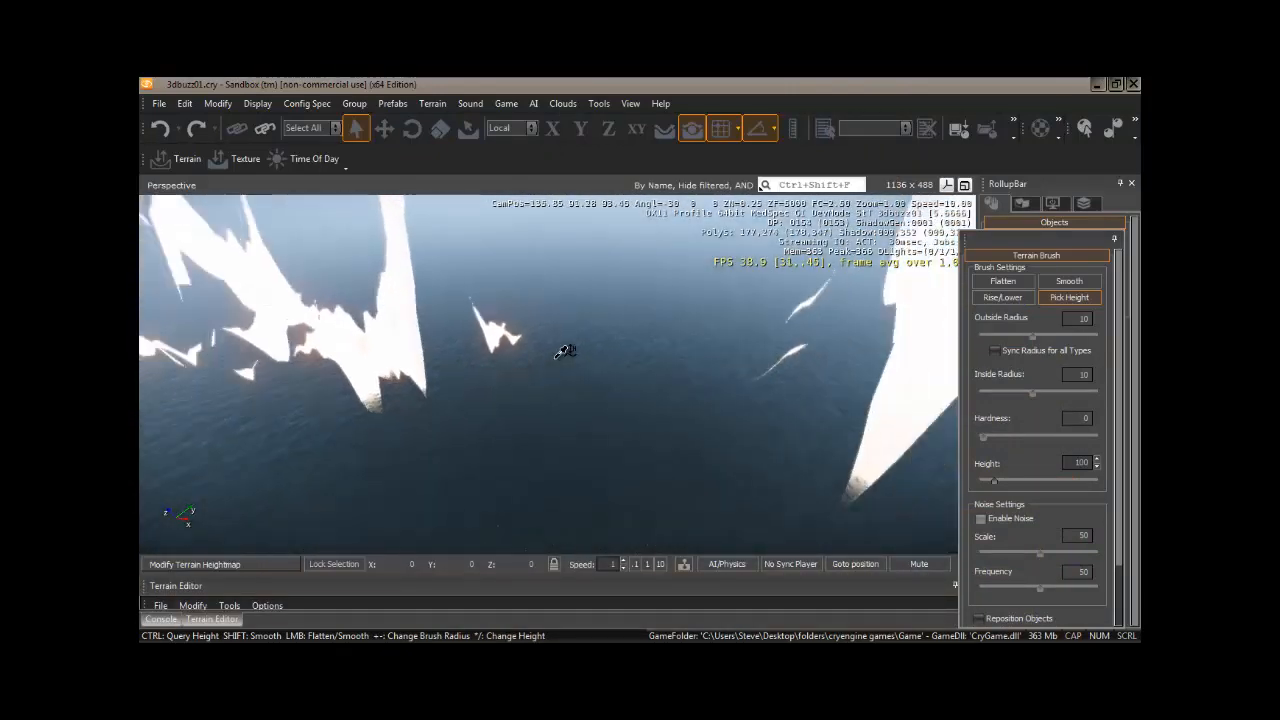
pyautogui.press('s')
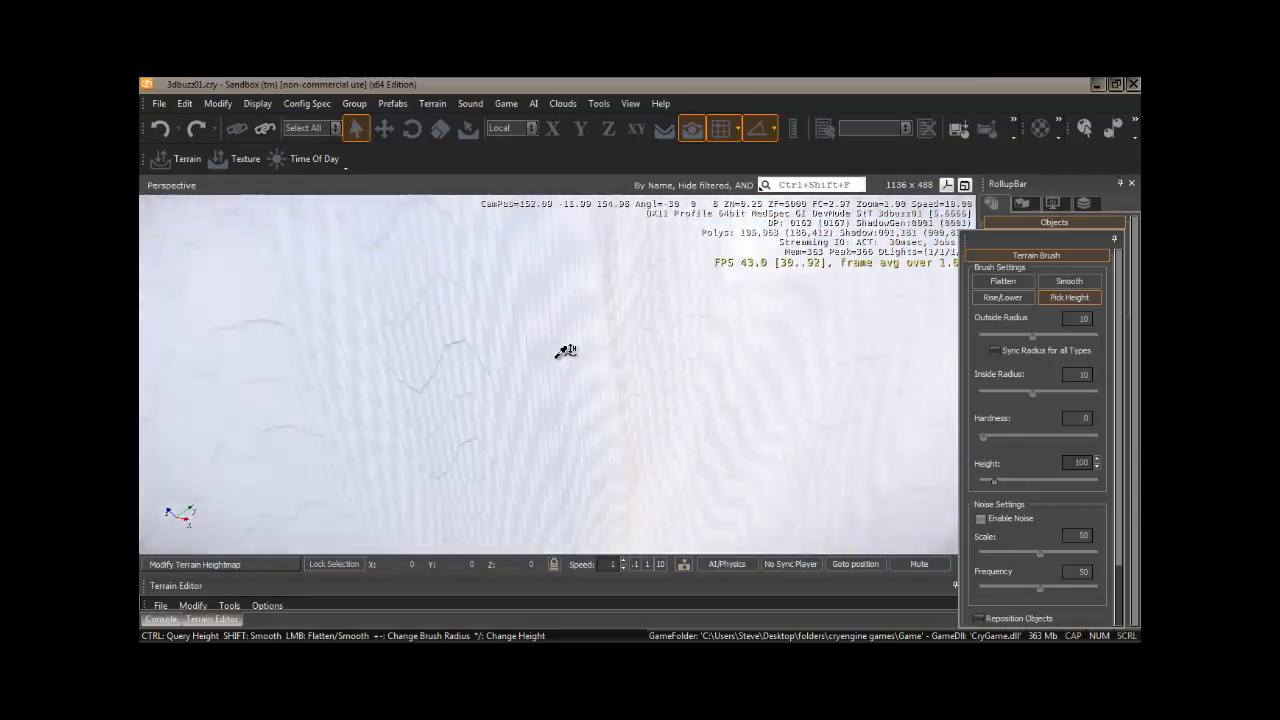
pyautogui.press('s')
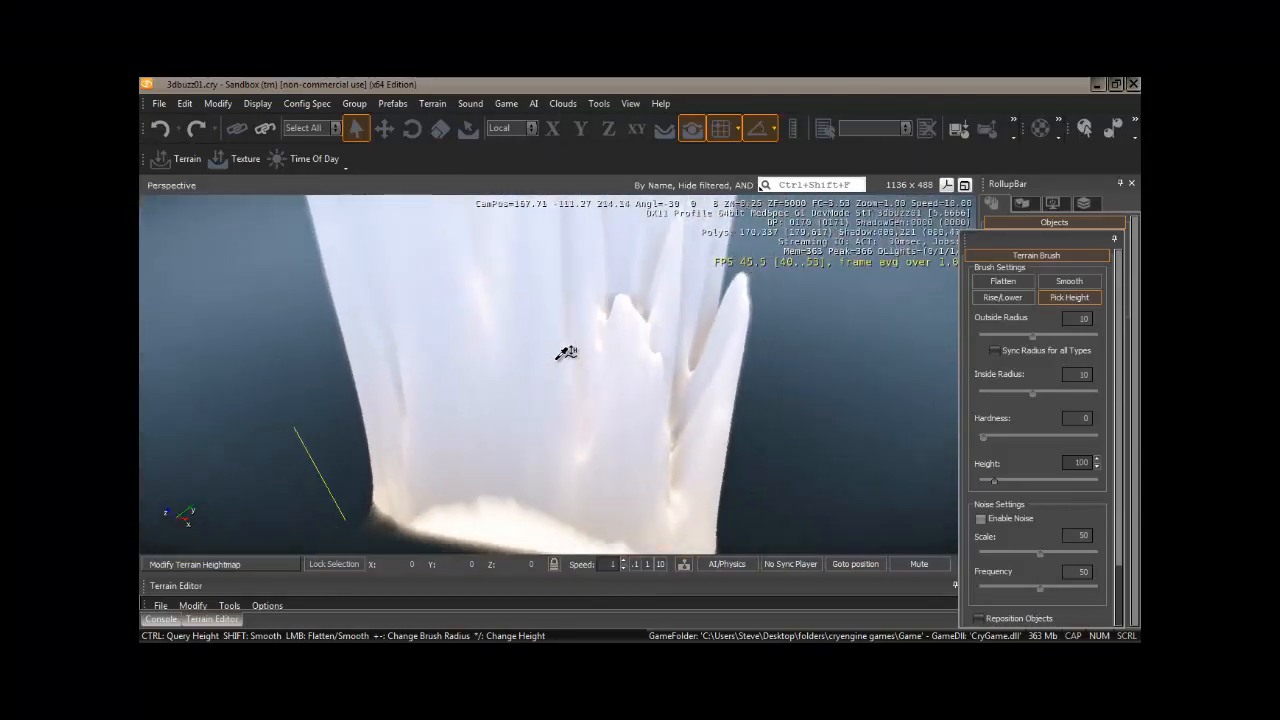
pyautogui.moveTo(558, 356); pyautogui.dragTo(558, 356, button='right')
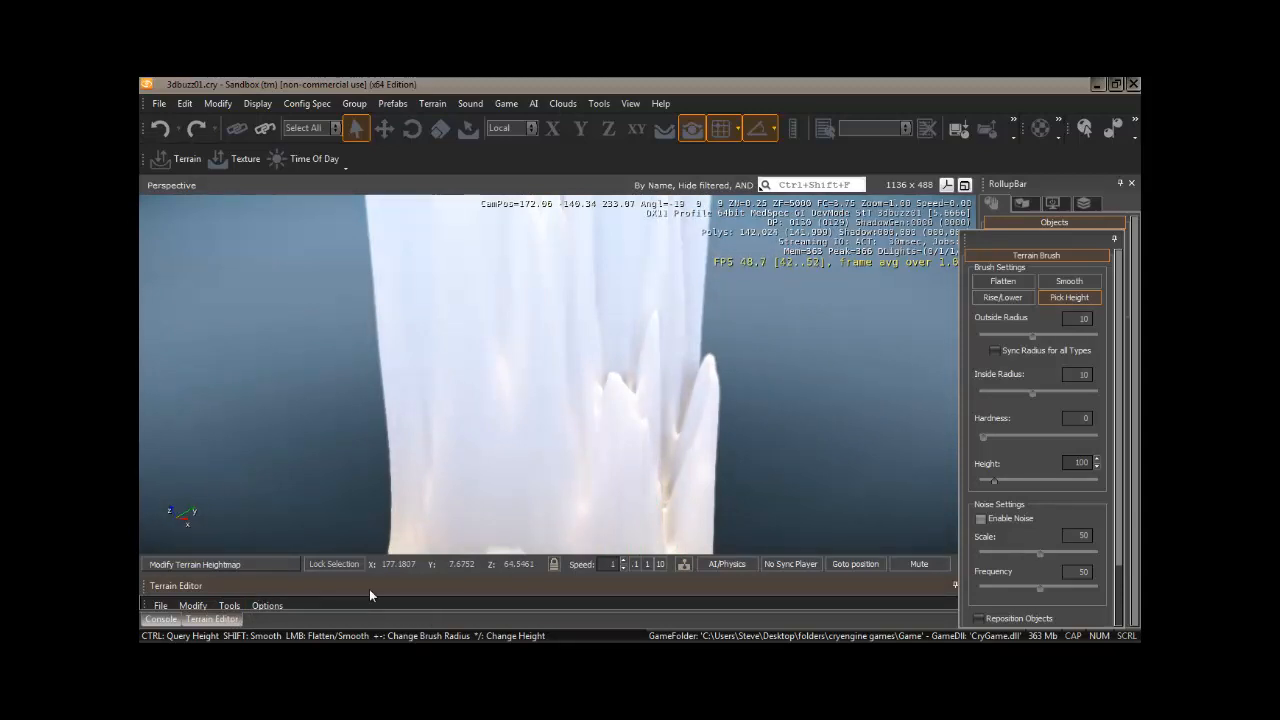
# Step: Set the maximum terrain height to 128 and inspect the resulting terrain in the perspective view
pyautogui.moveTo(370, 590); pyautogui.dragTo(515, 181)
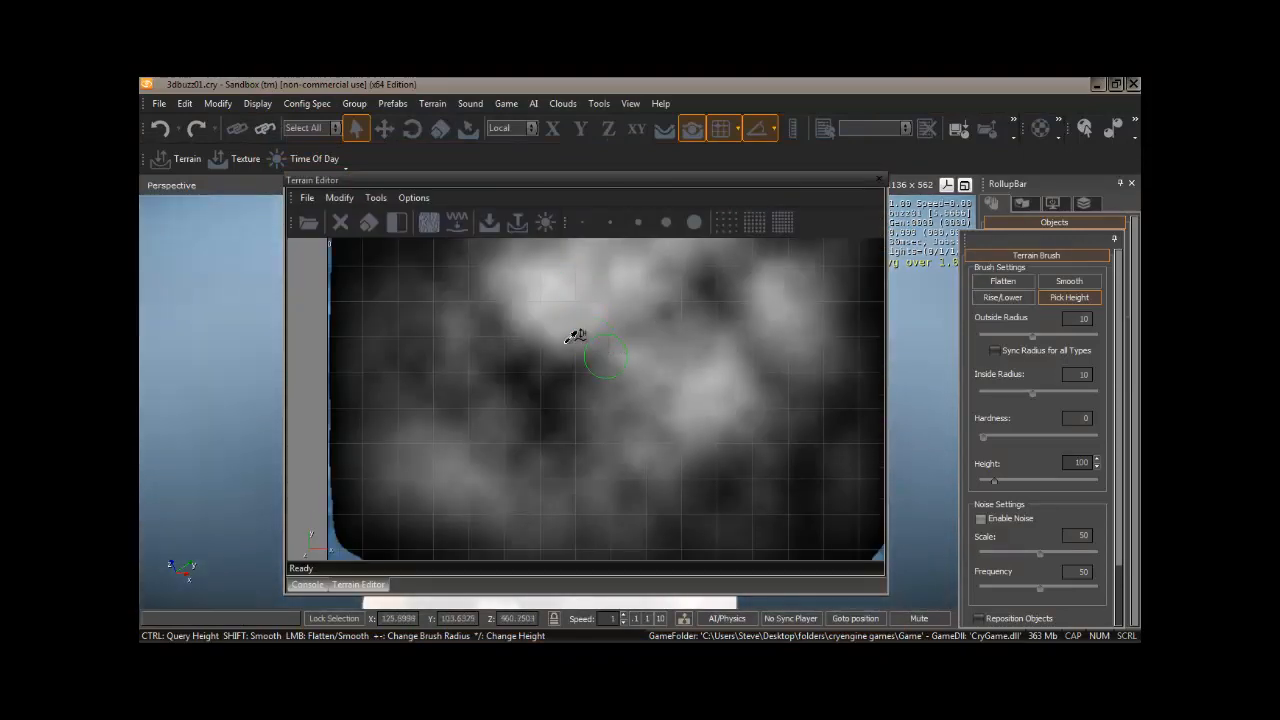
pyautogui.click(341, 199)
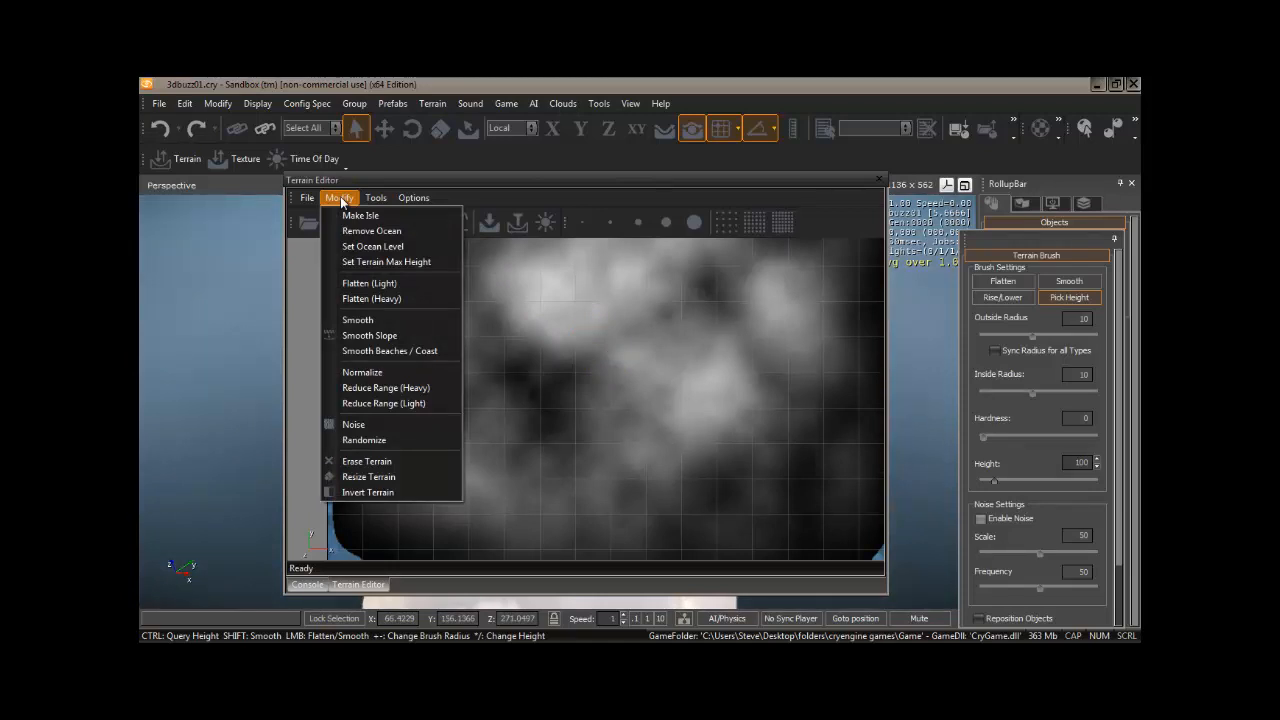
pyautogui.click(384, 261)
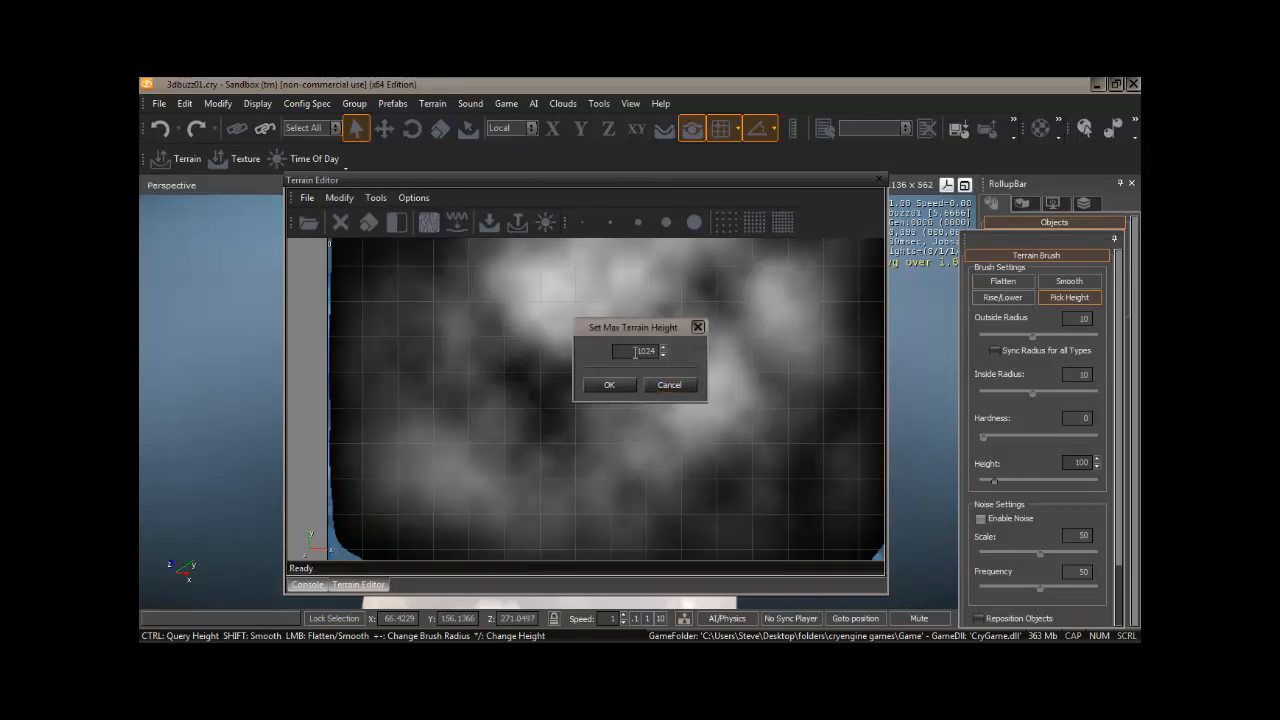
pyautogui.moveTo(634, 352); pyautogui.dragTo(669, 356)
pyautogui.write('128')
pyautogui.click(609, 385)
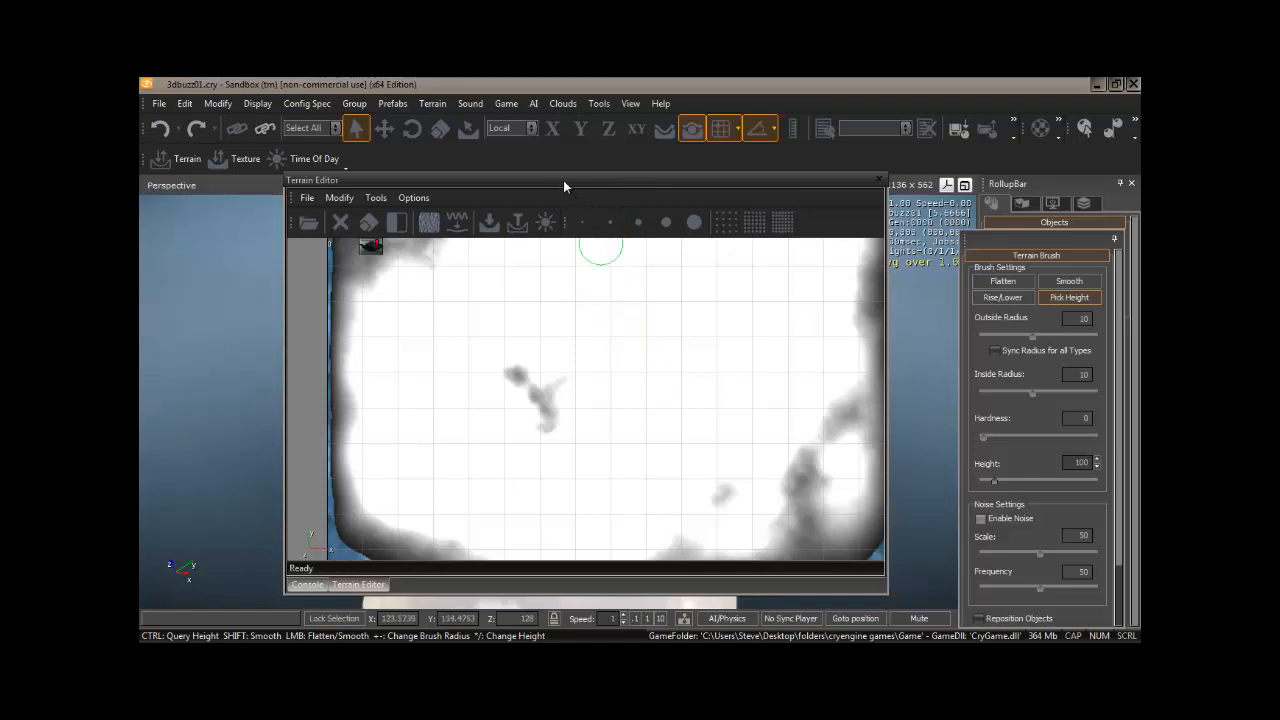
pyautogui.moveTo(563, 186); pyautogui.dragTo(576, 578)
pyautogui.moveTo(645, 470); pyautogui.dragTo(643, 480, button='right')
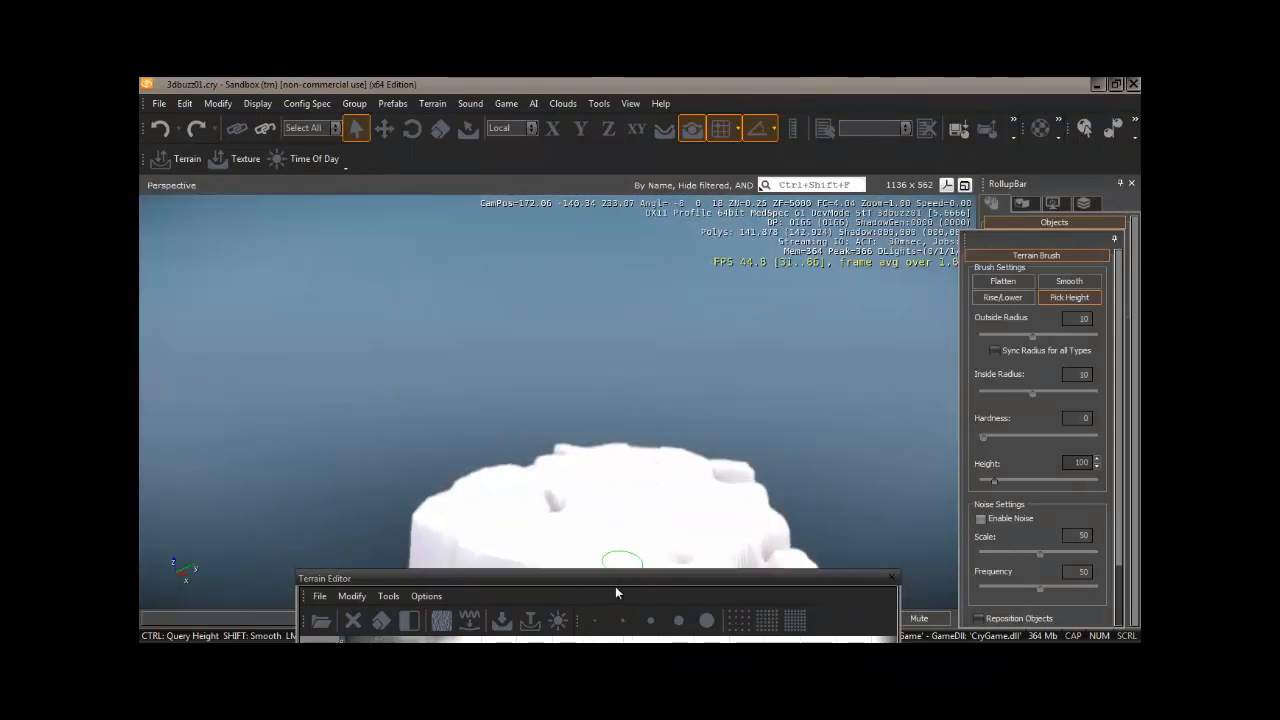
# Step: Regenerate the terrain with the existing generation settings and inspect its shape in the perspective view
pyautogui.moveTo(614, 573); pyautogui.dragTo(630, 182)
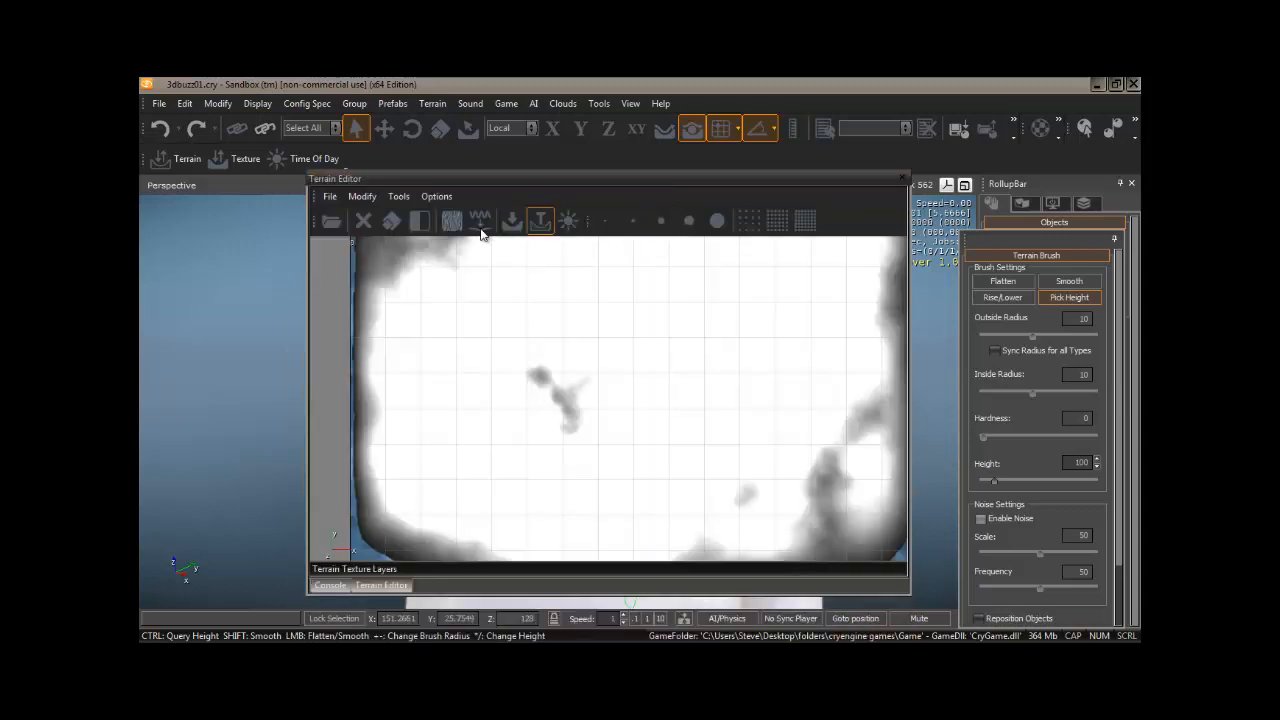
pyautogui.click(512, 220)
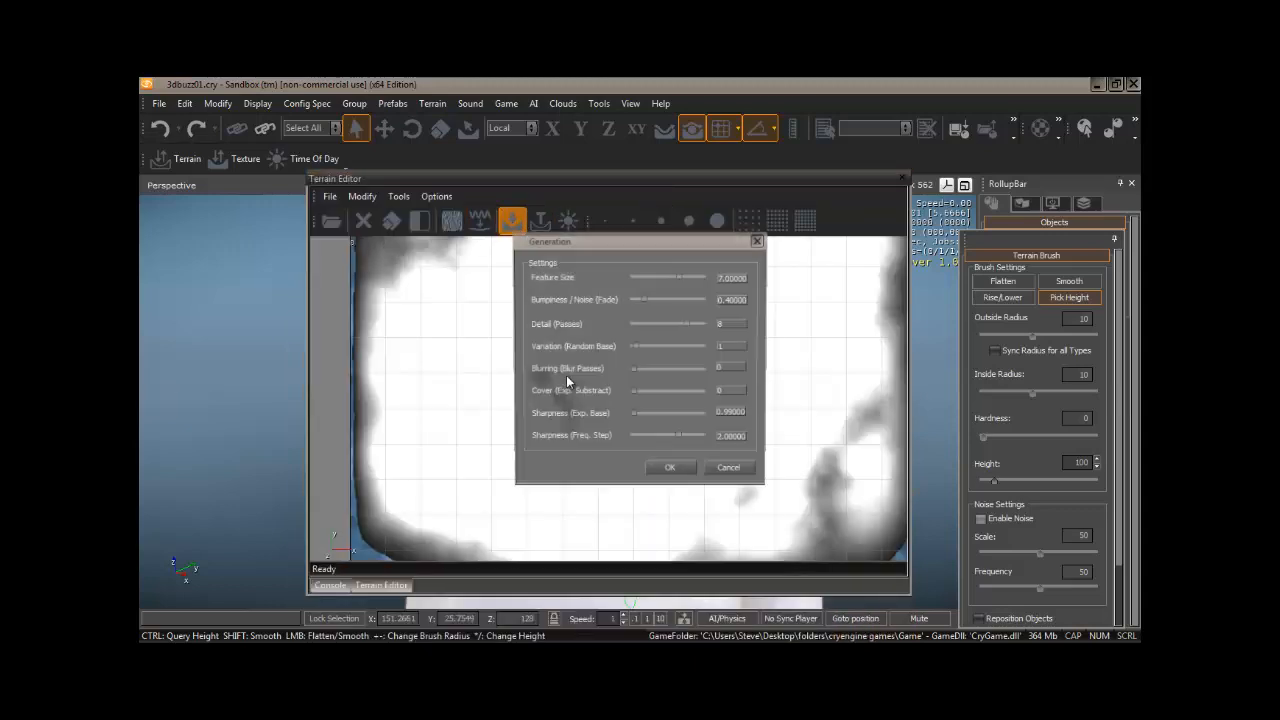
pyautogui.click(672, 470)
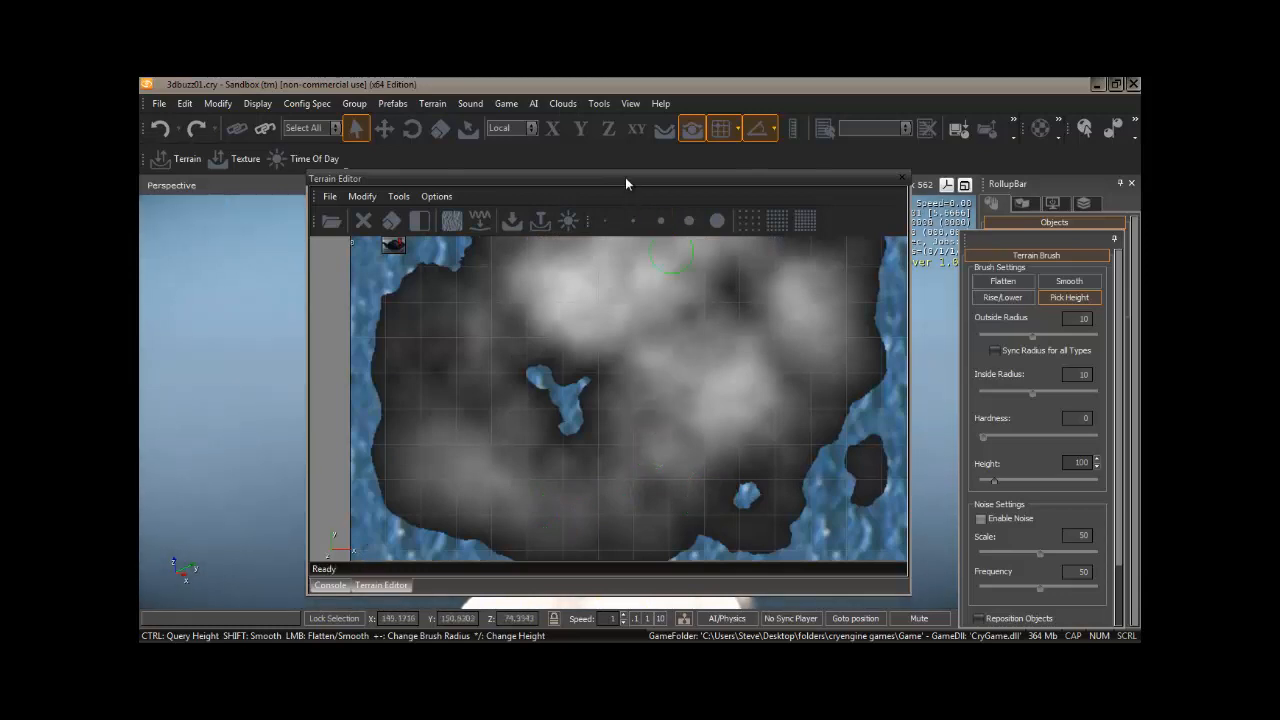
pyautogui.moveTo(625, 178); pyautogui.dragTo(829, 578)
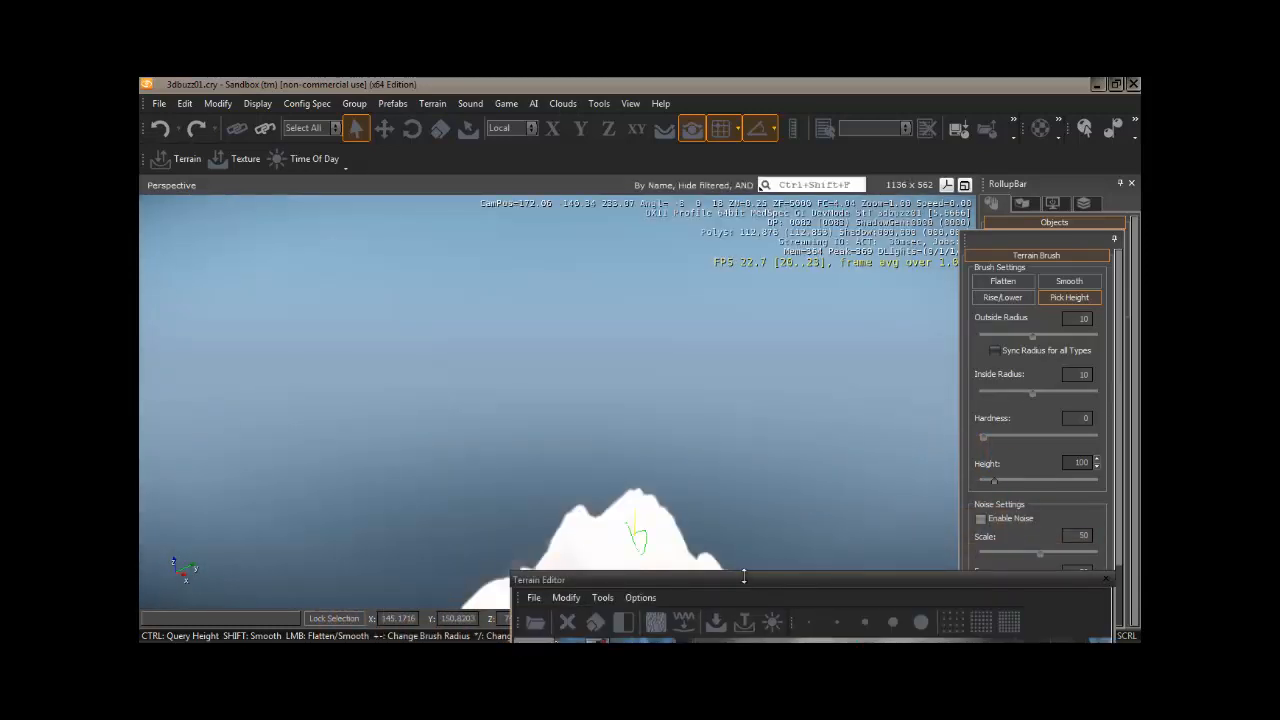
pyautogui.moveTo(694, 517); pyautogui.dragTo(694, 509, button='right')
# Step: Erase the whole heightmap and keep the maximum terrain height at 128
pyautogui.moveTo(849, 575); pyautogui.dragTo(642, 176)
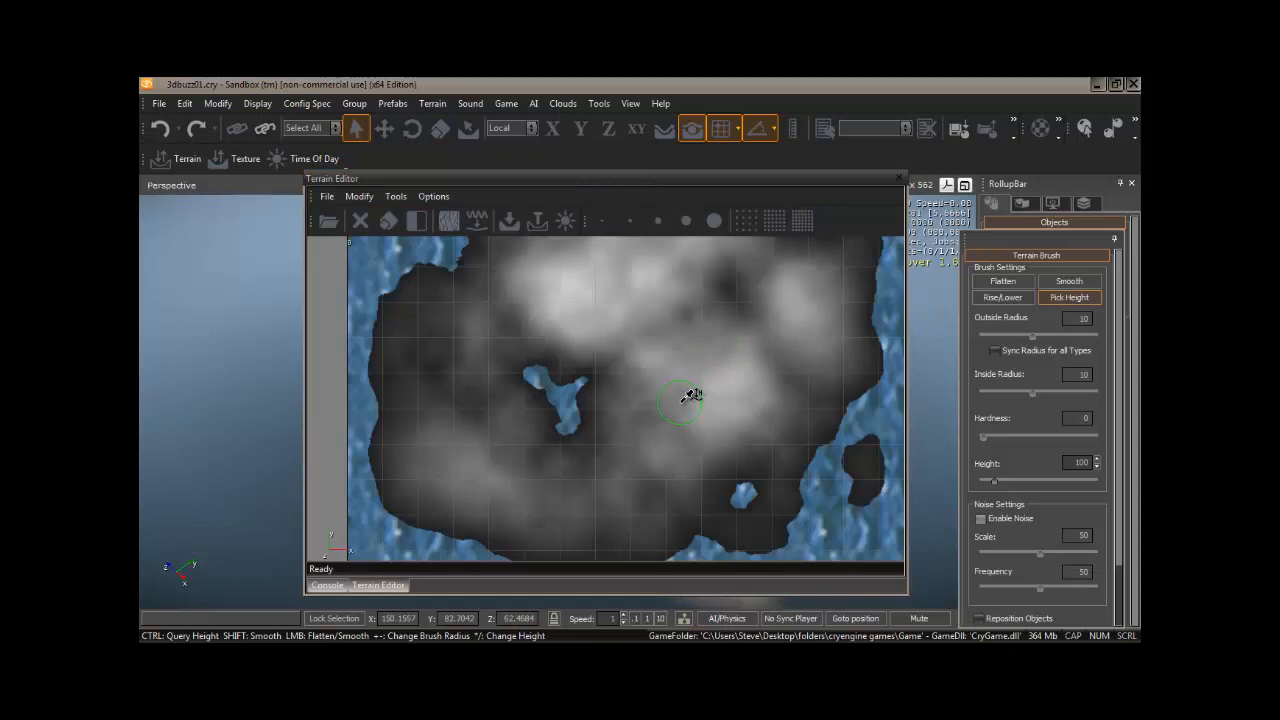
pyautogui.click(361, 221)
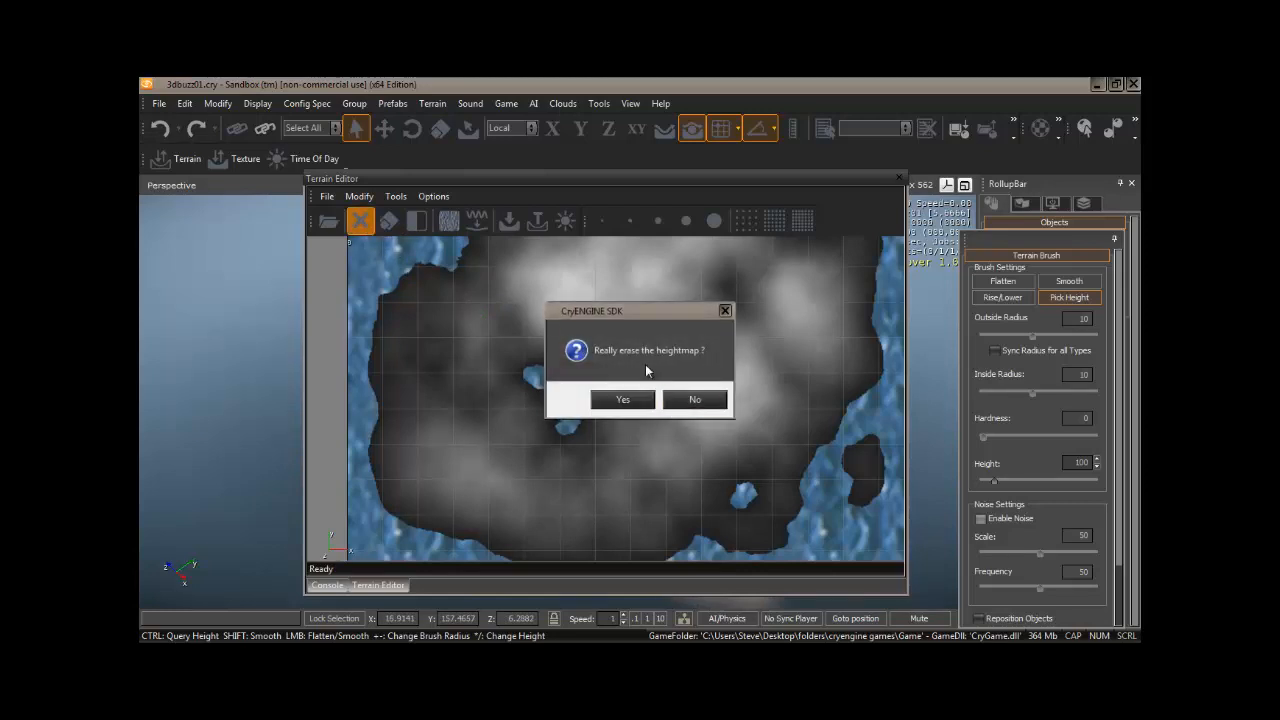
pyautogui.click(623, 401)
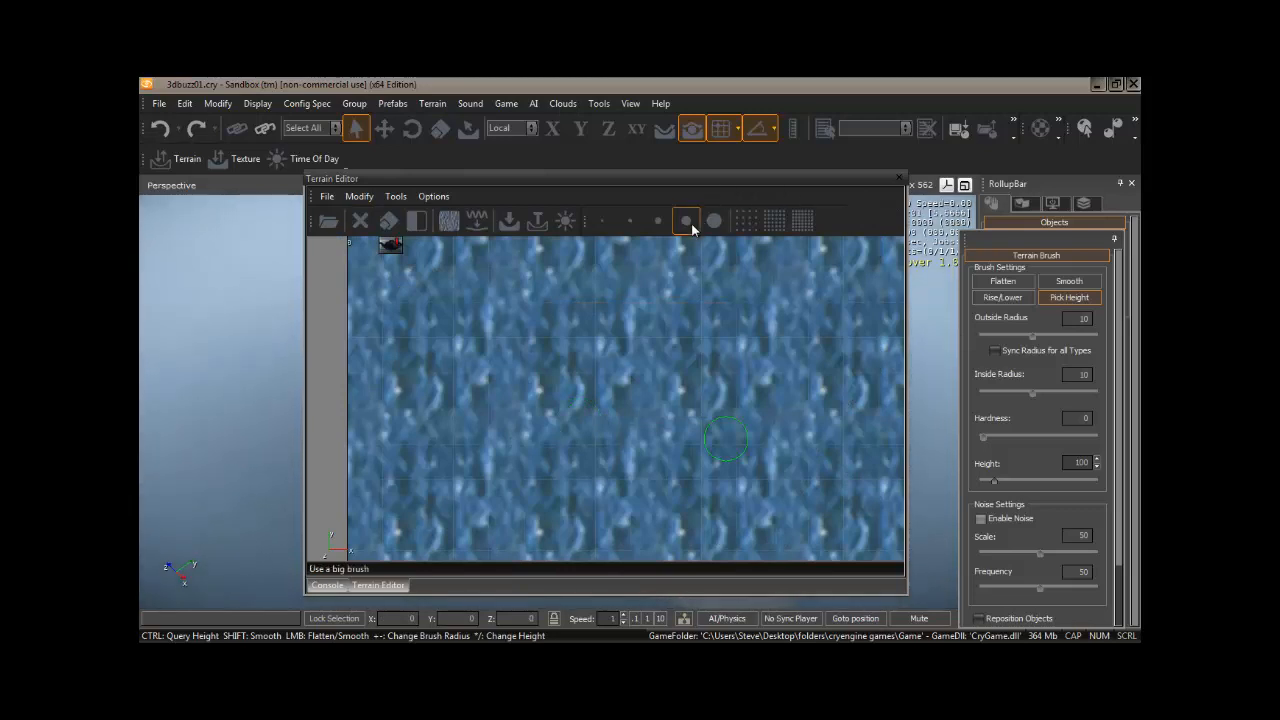
pyautogui.click(365, 197)
pyautogui.click(385, 261)
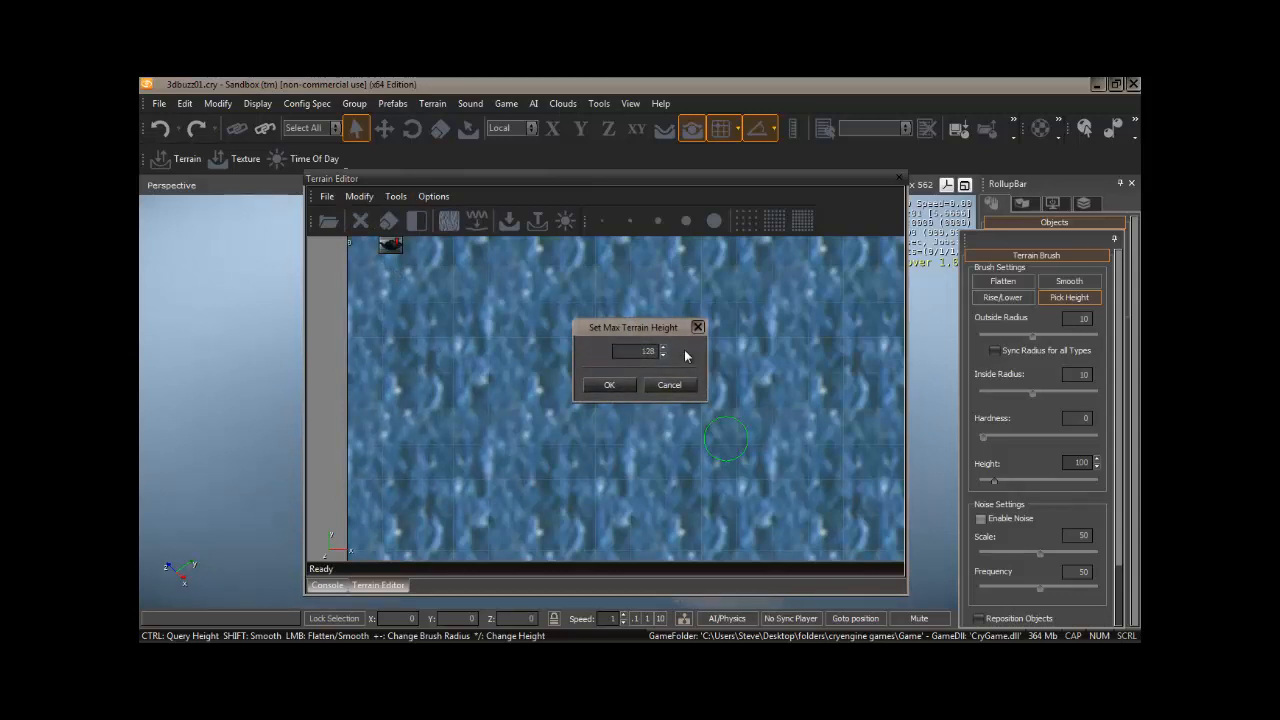
pyautogui.click(608, 386)
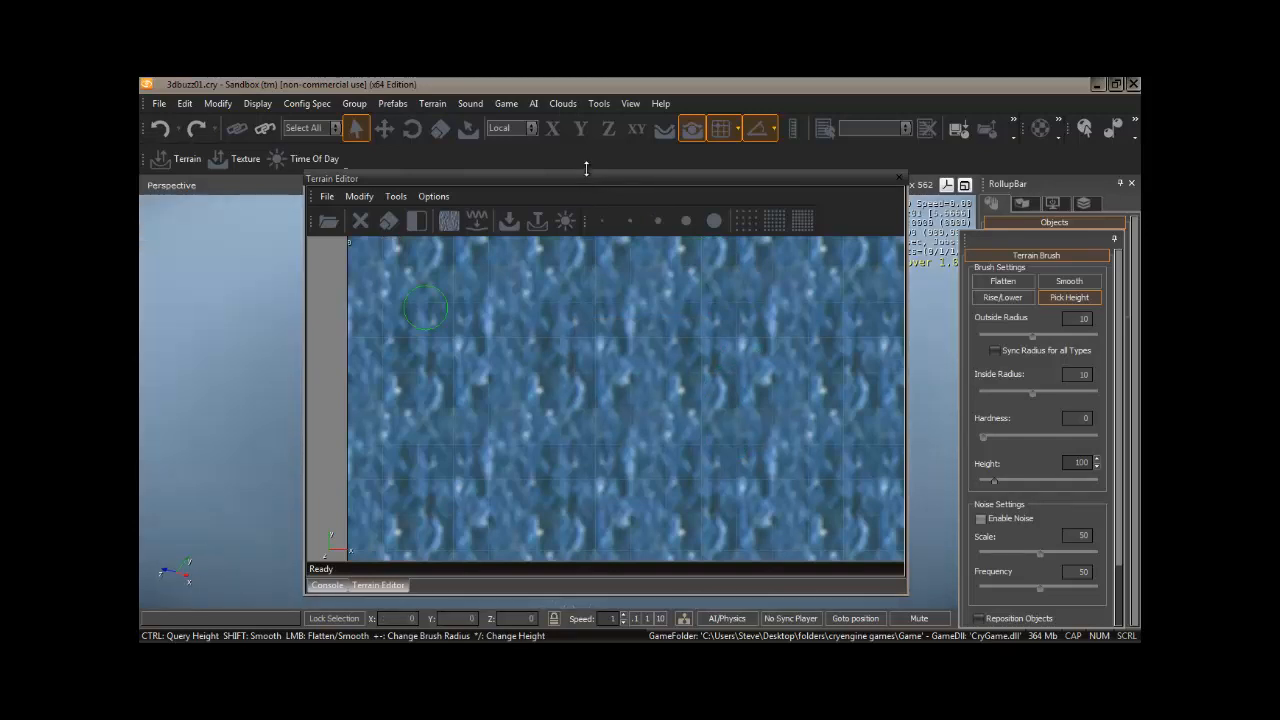
# Step: Enlarge the Terrain Editor window vertically and move the Terrain Brush settings closer to its map
pyautogui.moveTo(586, 169); pyautogui.dragTo(586, 102)
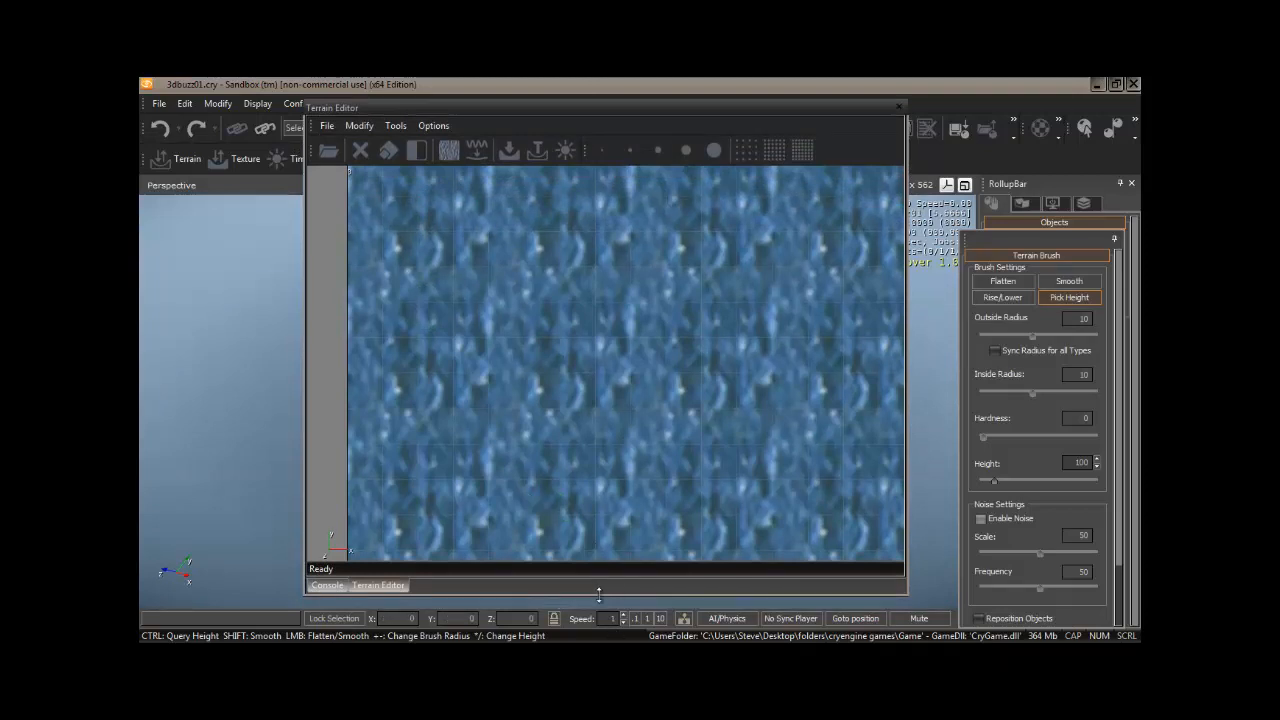
pyautogui.moveTo(598, 594); pyautogui.dragTo(598, 608)
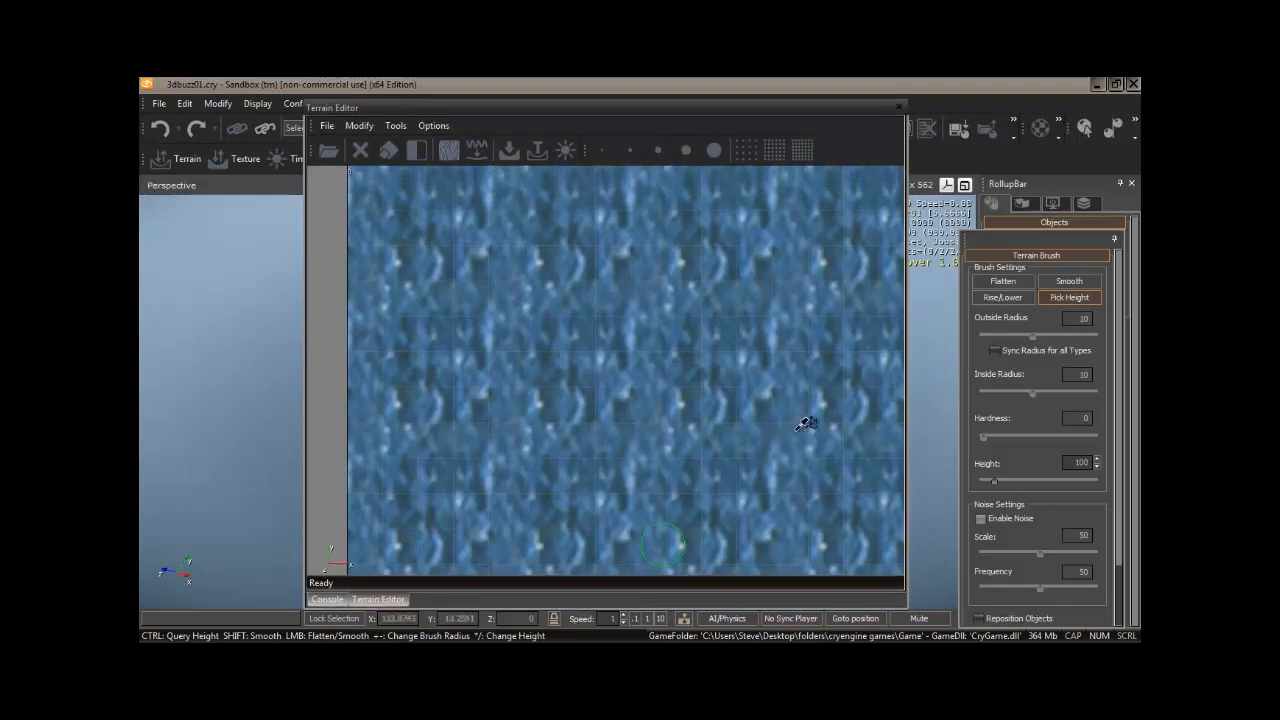
pyautogui.moveTo(1026, 238)
pyautogui.mouseDown()
pyautogui.moveTo(992, 239)
pyautogui.moveTo(952, 184)
pyautogui.mouseUp()
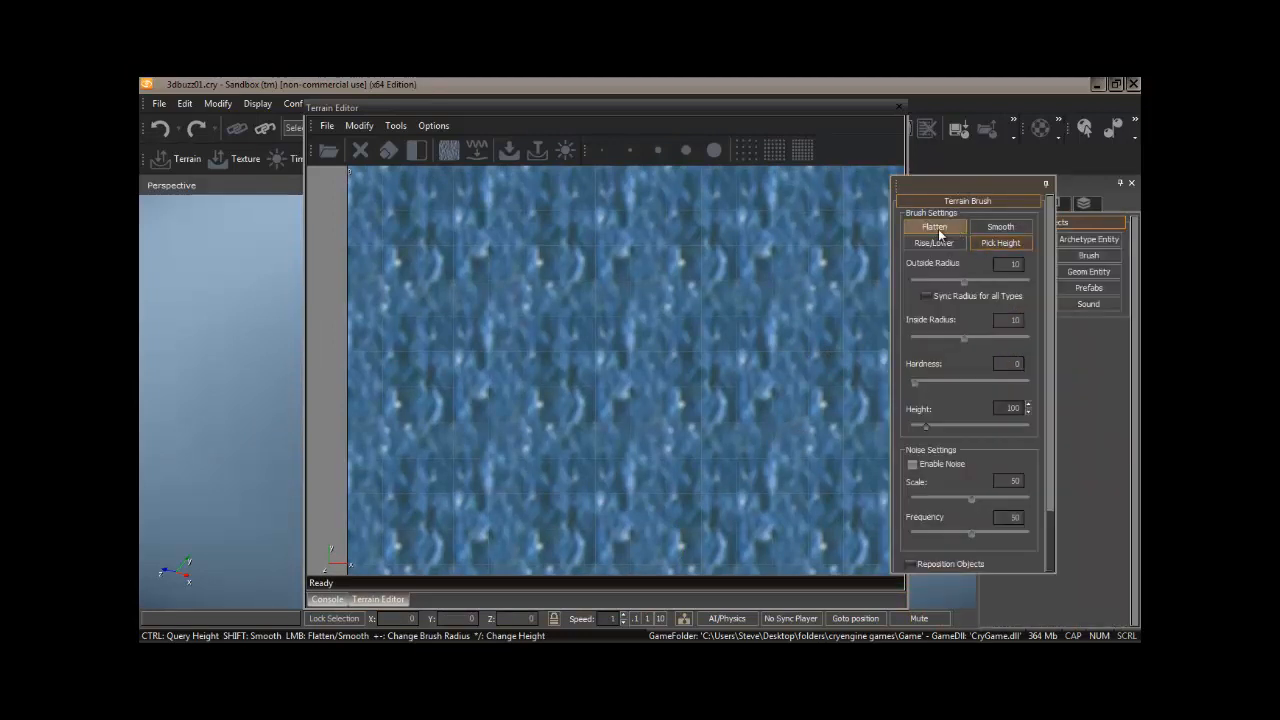
# Step: Set up the Flatten brush with an outside radius of about 25, hardness 1 and height 20, keeping its settings clear of the map
pyautogui.click(938, 229)
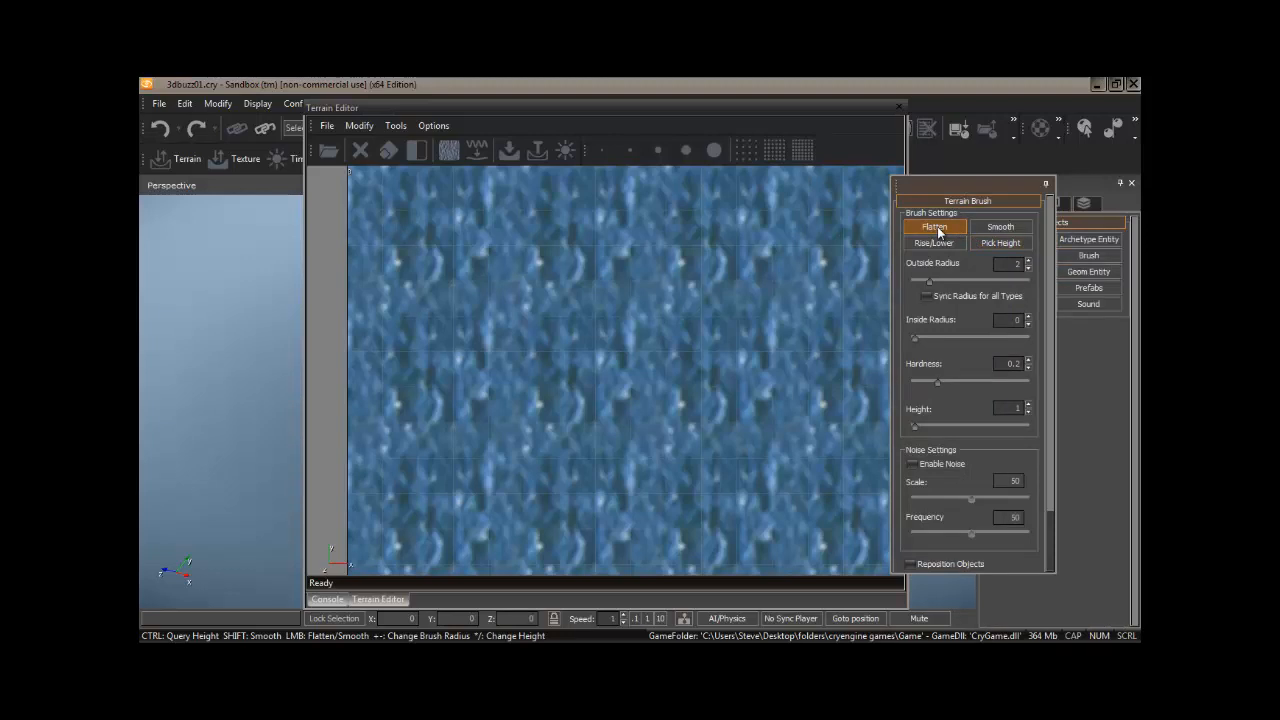
pyautogui.click(1000, 281)
pyautogui.click(983, 281)
pyautogui.doubleClick(1009, 363)
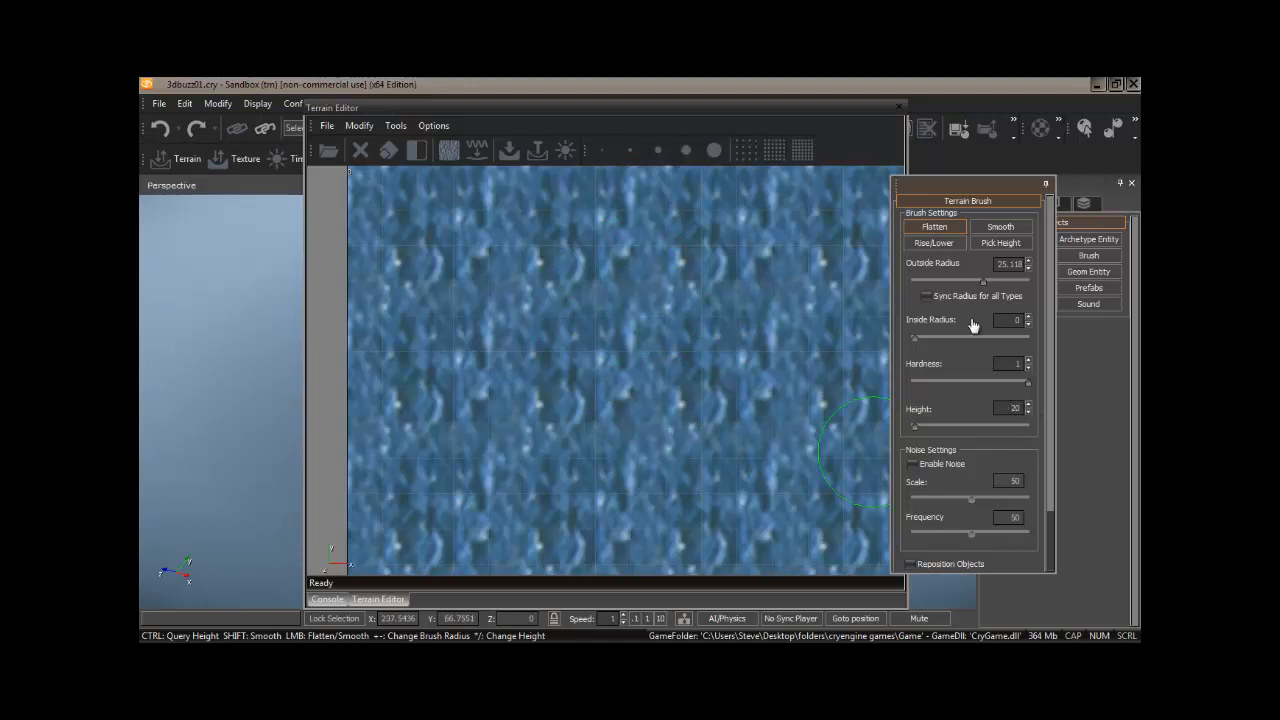
pyautogui.moveTo(960, 192); pyautogui.dragTo(1006, 192)
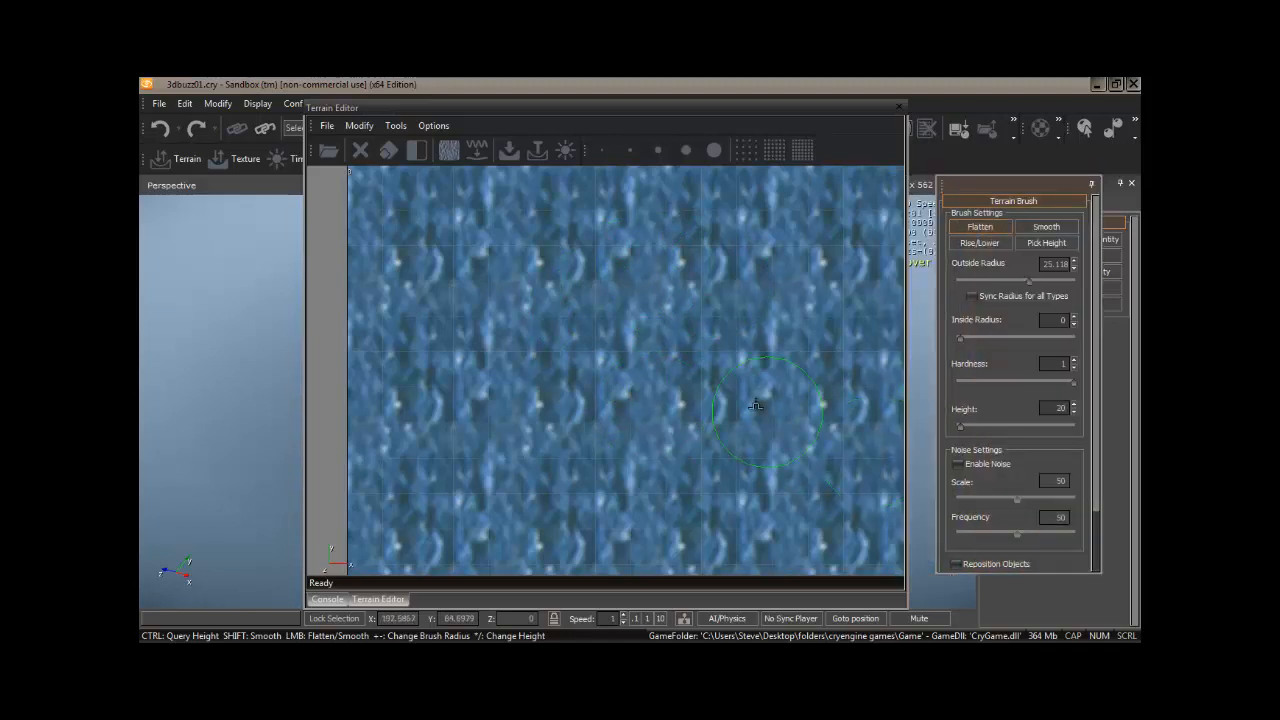
# Step: Paint a broad flat landmass across most of the map with the Flatten brush, leaving an inlet between two southern arms
pyautogui.moveTo(779, 378)
pyautogui.mouseDown()
pyautogui.moveTo(775, 335)
pyautogui.moveTo(745, 360)
pyautogui.moveTo(658, 358)
pyautogui.moveTo(620, 340)
pyautogui.moveTo(600, 360)
pyautogui.moveTo(737, 294)
pyautogui.moveTo(747, 311)
pyautogui.mouseUp()
pyautogui.moveTo(714, 346); pyautogui.dragTo(663, 266, button='middle')
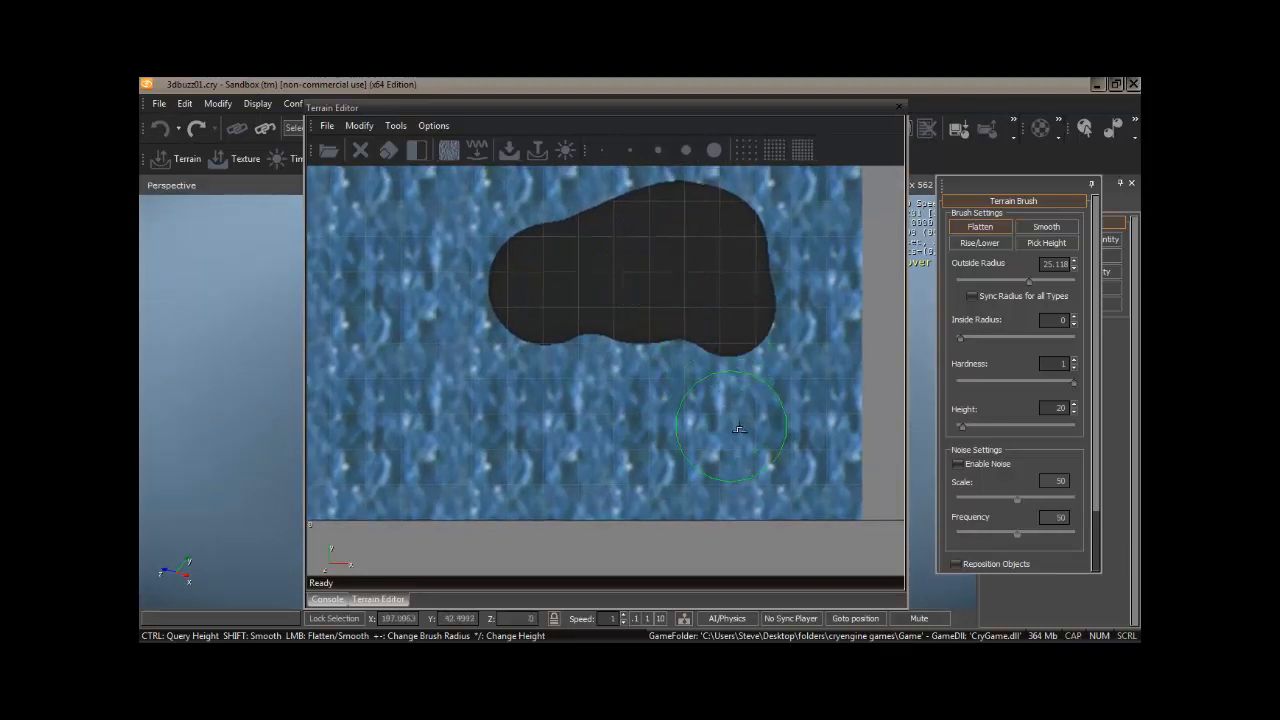
pyautogui.moveTo(740, 418)
pyautogui.mouseDown()
pyautogui.moveTo(734, 335)
pyautogui.moveTo(746, 428)
pyautogui.moveTo(769, 397)
pyautogui.moveTo(768, 251)
pyautogui.moveTo(754, 226)
pyautogui.moveTo(734, 317)
pyautogui.mouseUp()
pyautogui.moveTo(691, 263)
pyautogui.mouseDown(button='middle')
pyautogui.moveTo(760, 371)
pyautogui.moveTo(694, 414)
pyautogui.mouseUp(button='middle')
pyautogui.moveTo(766, 357)
pyautogui.mouseDown()
pyautogui.moveTo(655, 245)
pyautogui.moveTo(510, 220)
pyautogui.moveTo(433, 273)
pyautogui.moveTo(694, 343)
pyautogui.moveTo(543, 354)
pyautogui.moveTo(406, 343)
pyautogui.moveTo(425, 347)
pyautogui.moveTo(430, 412)
pyautogui.moveTo(418, 430)
pyautogui.moveTo(502, 443)
pyautogui.moveTo(617, 338)
pyautogui.moveTo(656, 329)
pyautogui.mouseUp()
pyautogui.moveTo(656, 329); pyautogui.dragTo(608, 378, button='middle')
pyautogui.moveTo(581, 317)
pyautogui.mouseDown()
pyautogui.moveTo(700, 310)
pyautogui.moveTo(723, 343)
pyautogui.mouseUp()
pyautogui.moveTo(583, 426); pyautogui.dragTo(657, 291, button='middle')
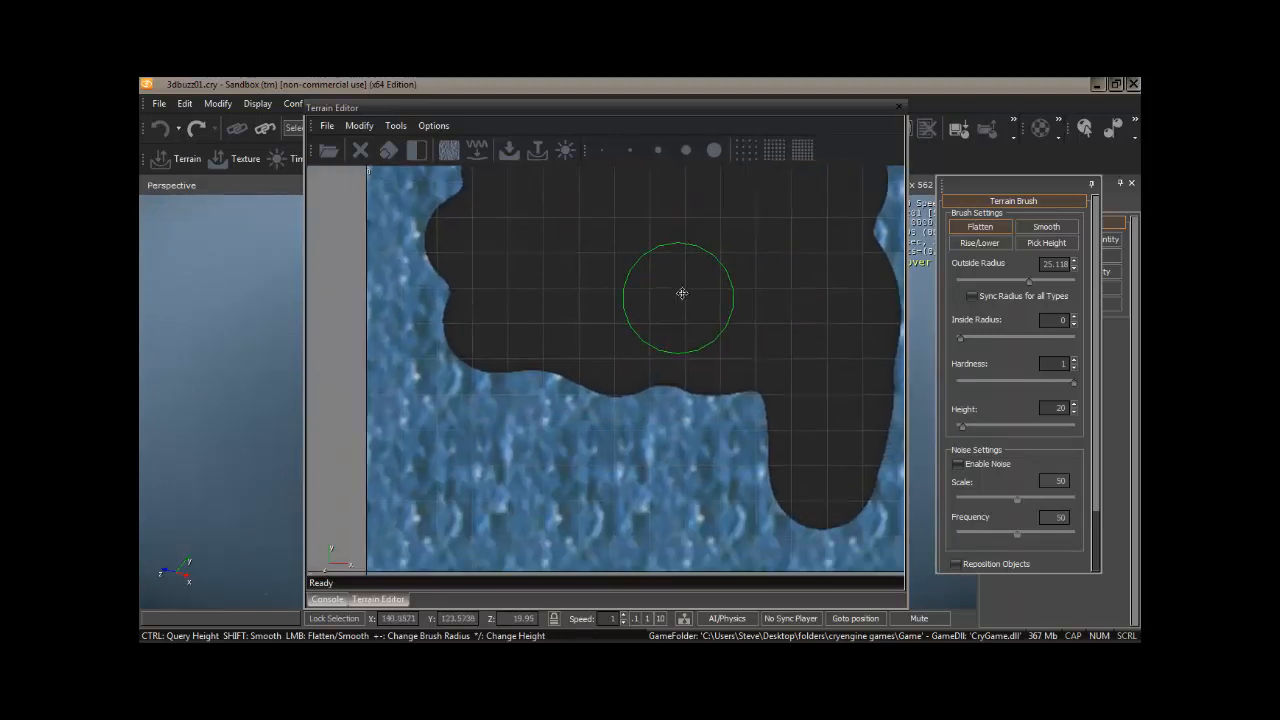
pyautogui.moveTo(531, 323)
pyautogui.mouseDown()
pyautogui.moveTo(486, 391)
pyautogui.moveTo(468, 478)
pyautogui.moveTo(500, 496)
pyautogui.moveTo(537, 463)
pyautogui.moveTo(561, 406)
pyautogui.moveTo(557, 371)
pyautogui.moveTo(591, 371)
pyautogui.moveTo(543, 414)
pyautogui.moveTo(553, 443)
pyautogui.moveTo(526, 491)
pyautogui.moveTo(537, 462)
pyautogui.mouseUp()
pyautogui.moveTo(537, 462); pyautogui.dragTo(496, 500, button='middle')
pyautogui.moveTo(614, 320); pyautogui.dragTo(609, 360, button='middle')
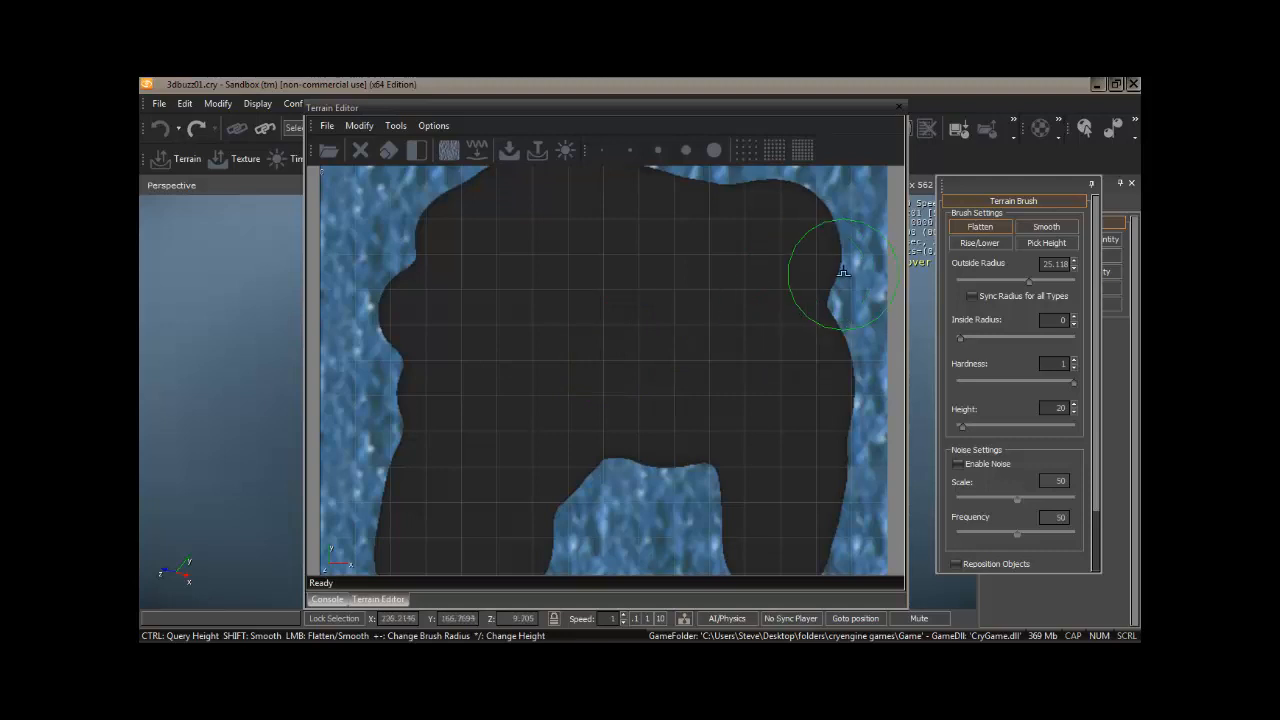
# Step: Close the Terrain Editor and fly in to inspect the painted island's shoreline and inlet in the perspective view
pyautogui.click(899, 107)
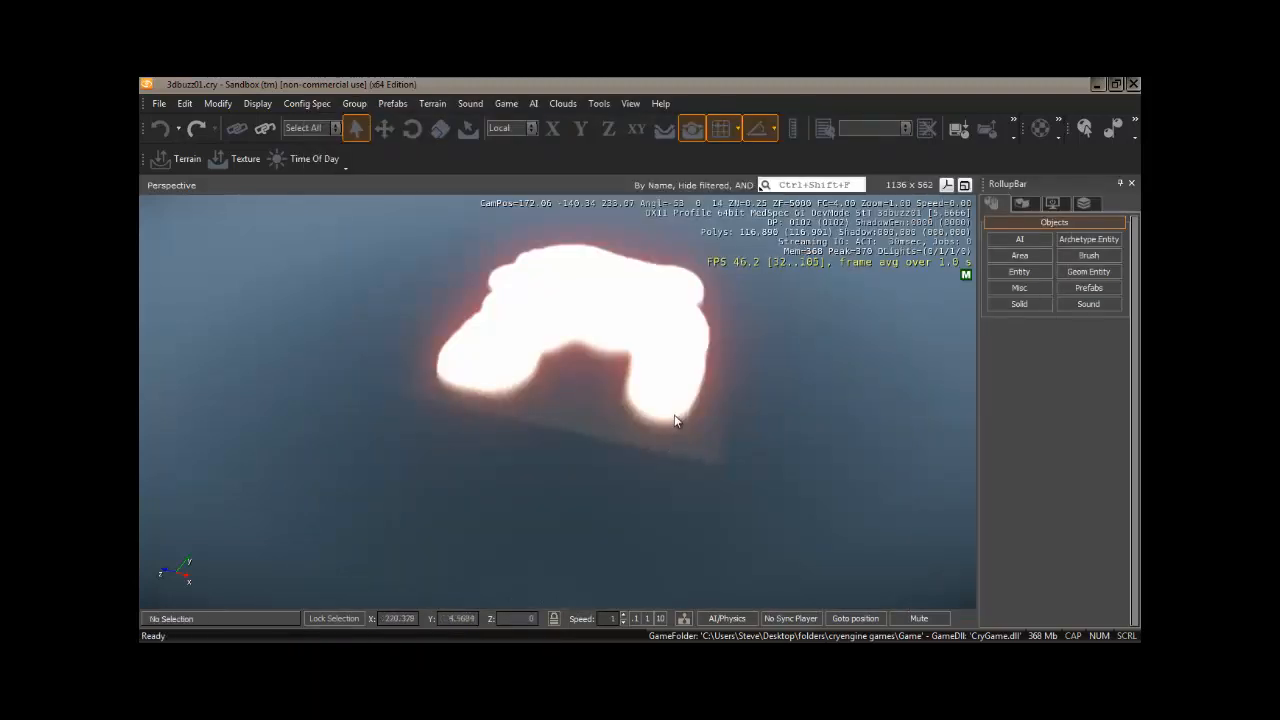
pyautogui.moveTo(633, 387)
pyautogui.mouseDown(button='right')
pyautogui.moveTo(649, 391)
pyautogui.moveTo(633, 387)
pyautogui.mouseUp(button='right')
pyautogui.press('w')
pyautogui.press('w')
pyautogui.press('s')
pyautogui.press('d')
pyautogui.moveTo(596, 448); pyautogui.dragTo(604, 436, button='right')
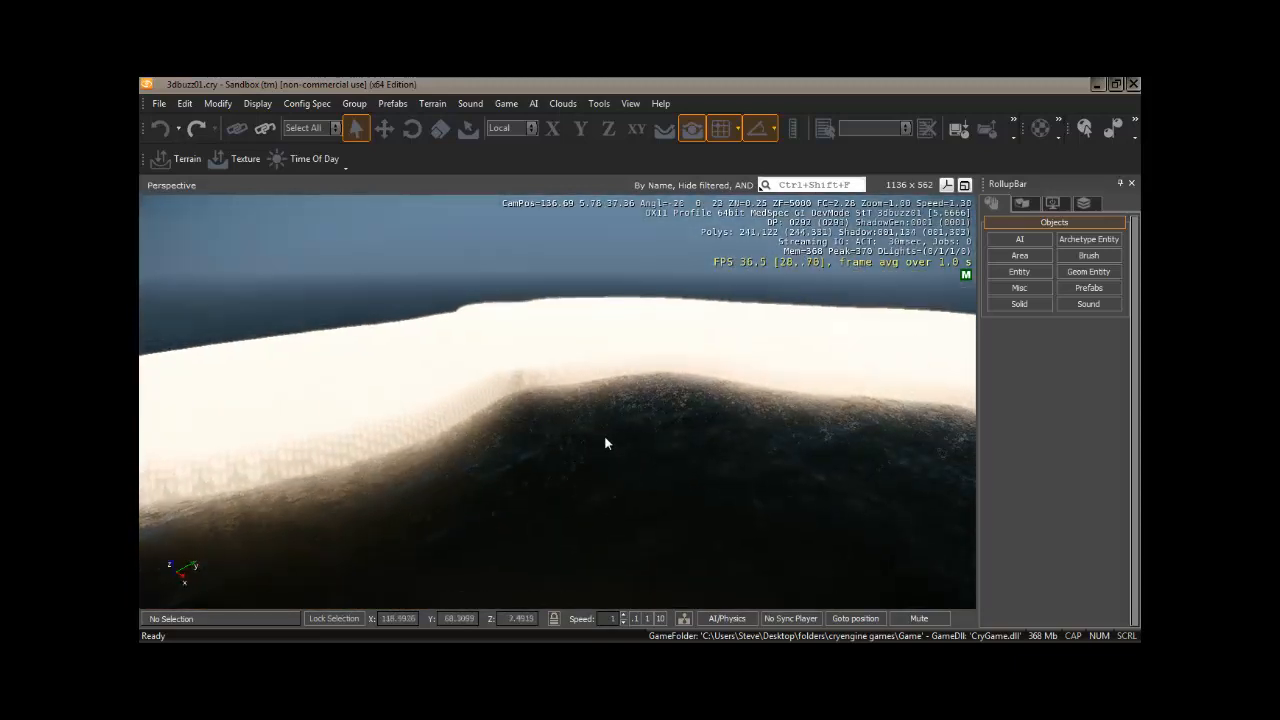
# Step: Reopen the Terrain Editor and switch to the Smooth brush with an outside radius of about 20.9
pyautogui.click(187, 162)
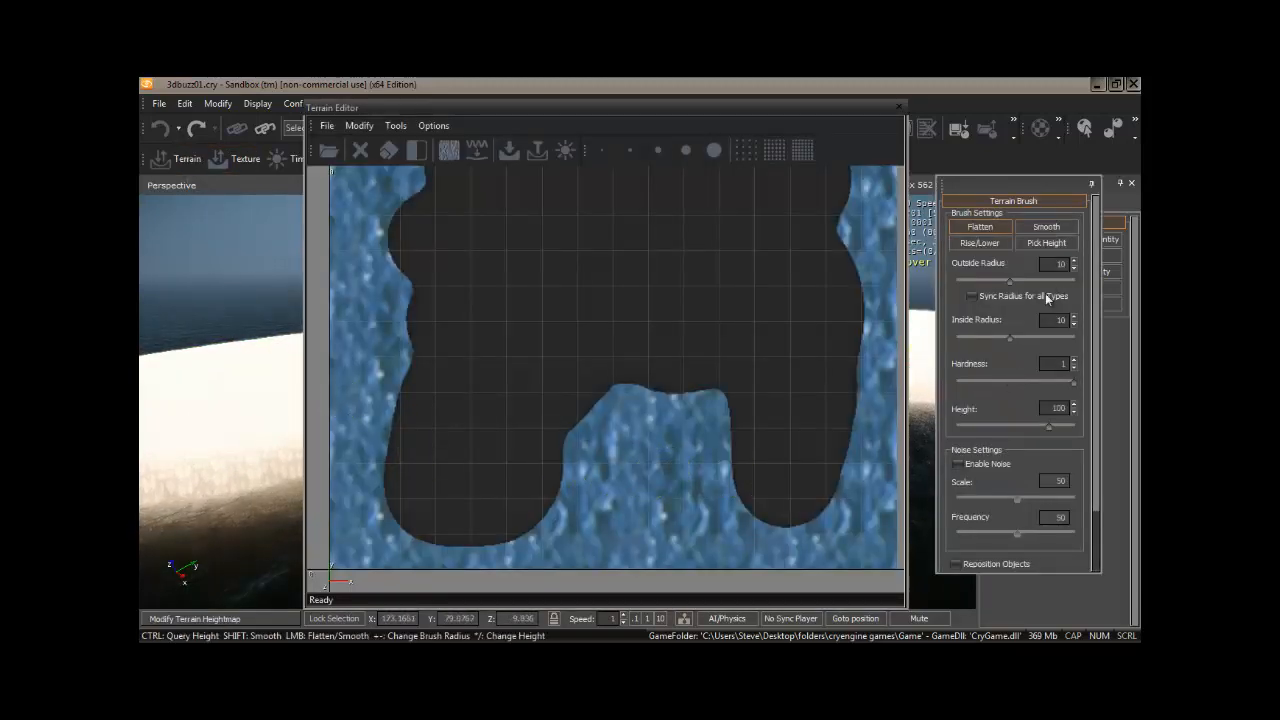
pyautogui.click(1045, 228)
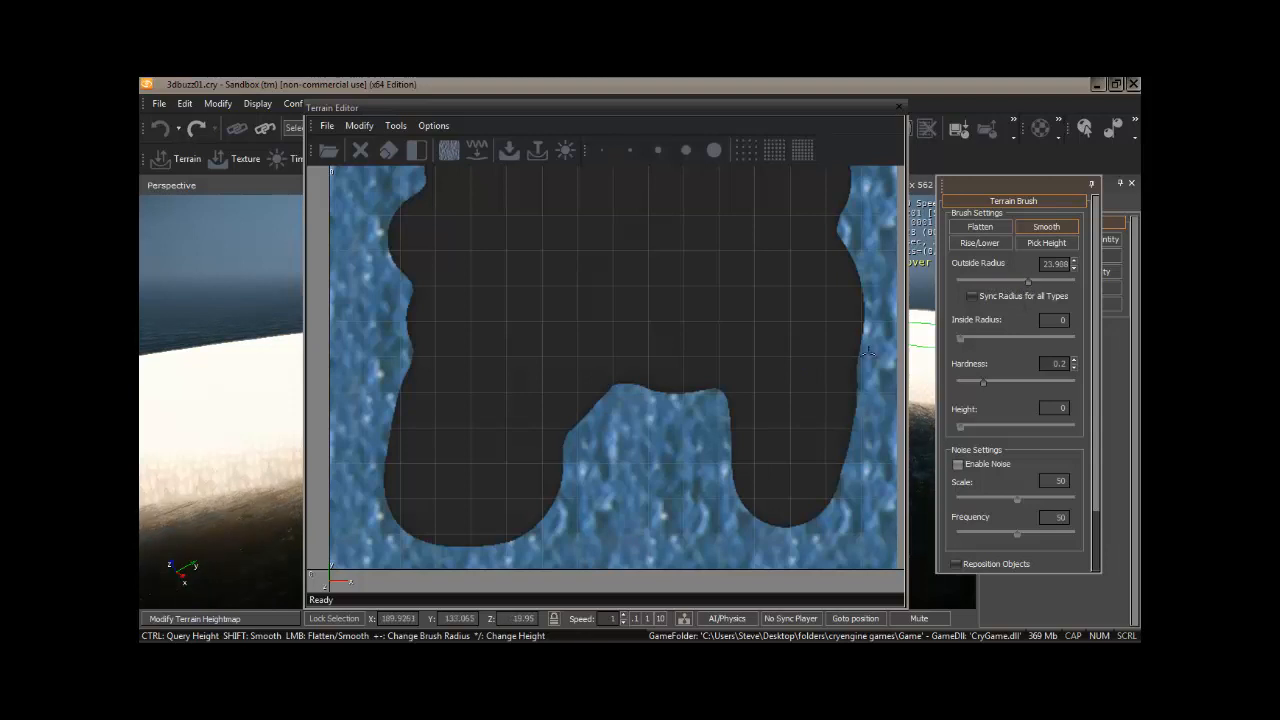
pyautogui.moveTo(1028, 283); pyautogui.dragTo(1025, 283)
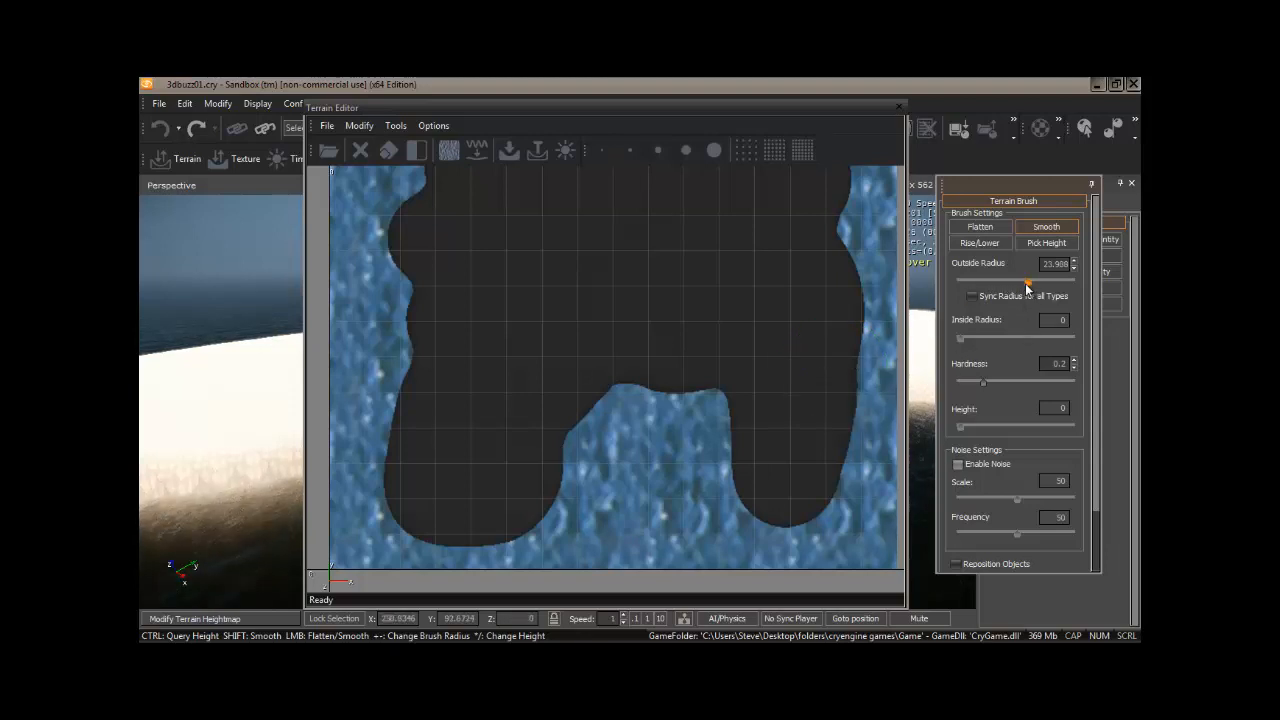
pyautogui.moveTo(814, 429); pyautogui.dragTo(814, 404, button='middle')
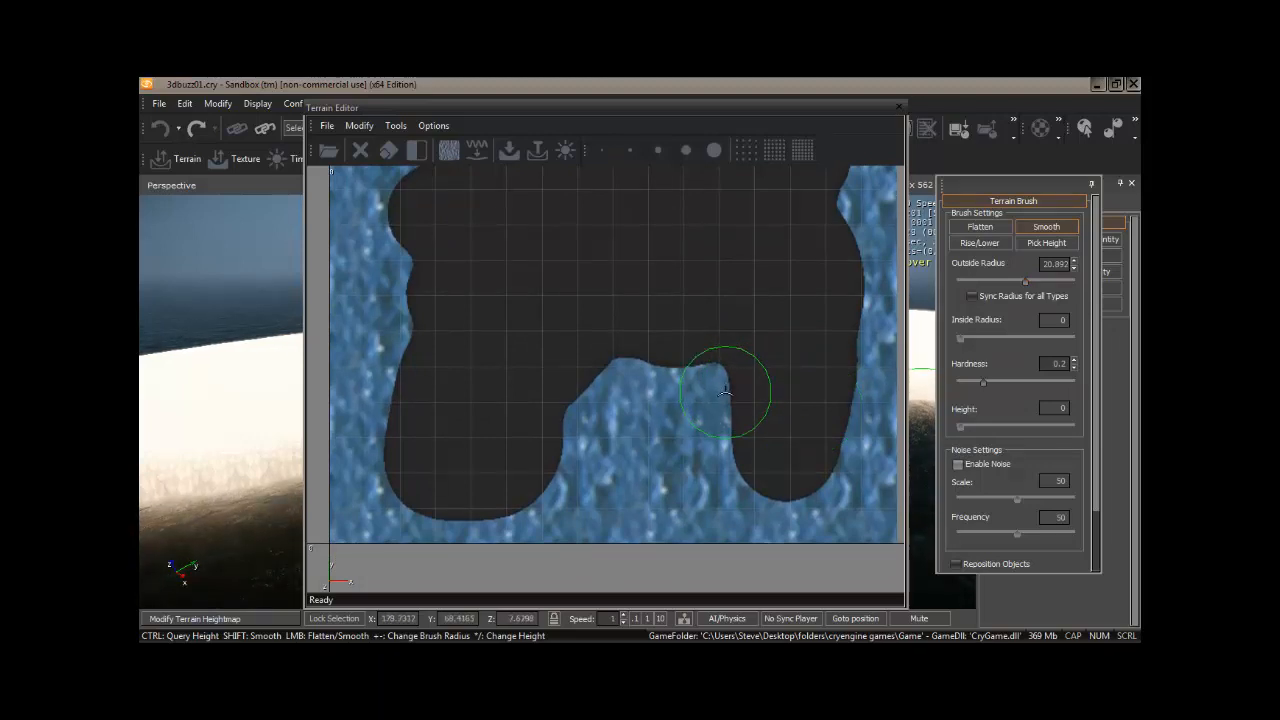
# Step: Smooth the shoreline around the island's southern inlet with repeated strokes along its sides and inner edge
pyautogui.moveTo(713, 388)
pyautogui.mouseDown()
pyautogui.moveTo(632, 380)
pyautogui.moveTo(612, 400)
pyautogui.moveTo(628, 371)
pyautogui.moveTo(588, 456)
pyautogui.moveTo(570, 450)
pyautogui.moveTo(548, 508)
pyautogui.moveTo(530, 495)
pyautogui.moveTo(557, 451)
pyautogui.moveTo(550, 513)
pyautogui.moveTo(582, 445)
pyautogui.mouseUp()
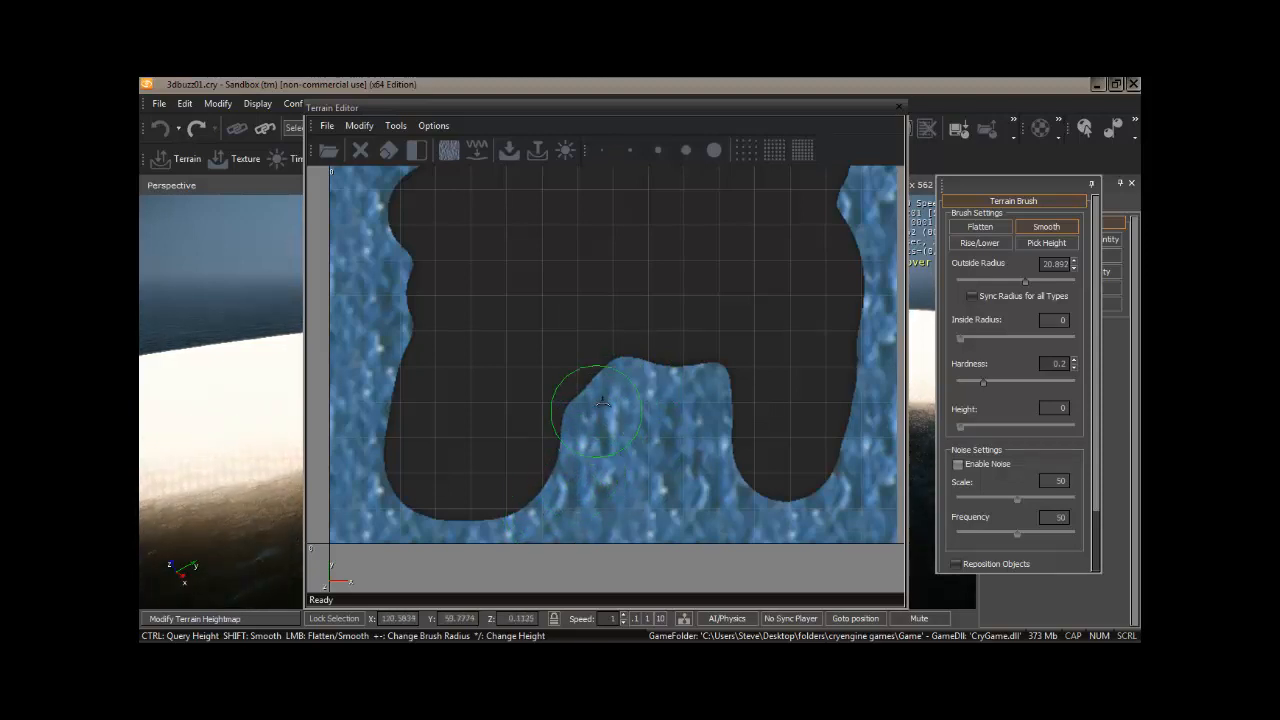
pyautogui.moveTo(707, 393); pyautogui.dragTo(709, 431)
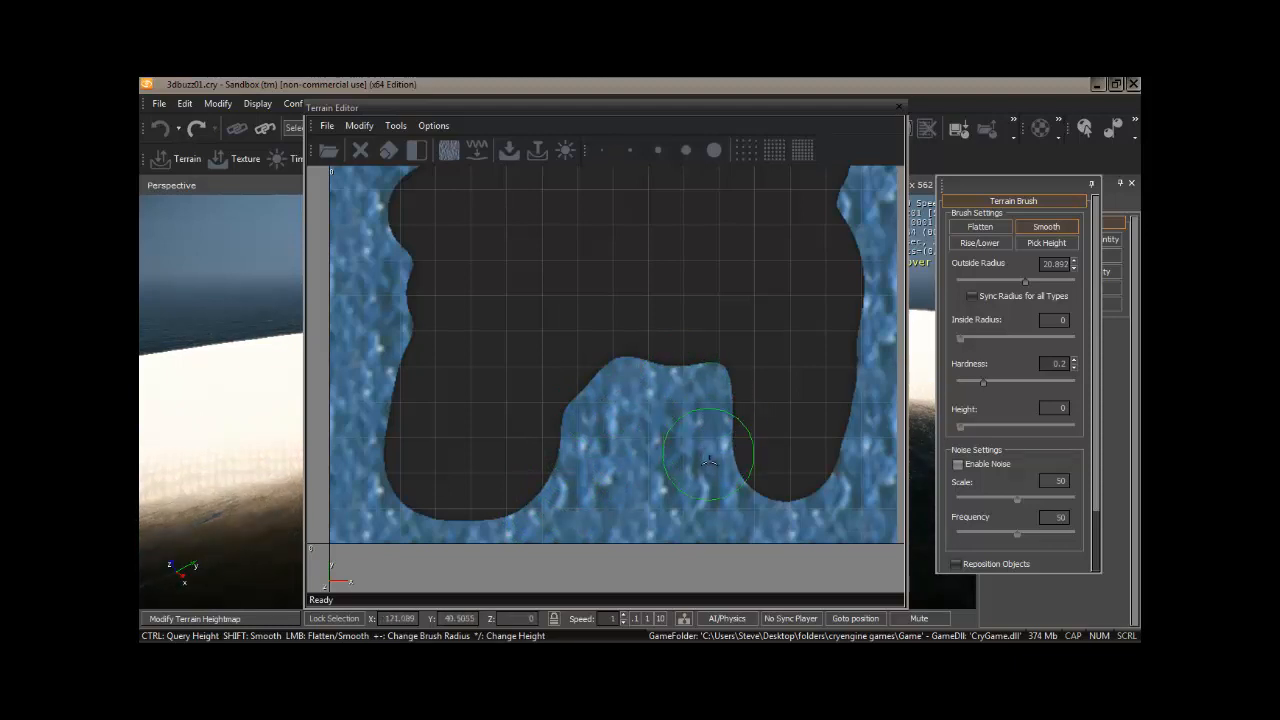
pyautogui.moveTo(714, 482); pyautogui.dragTo(706, 426)
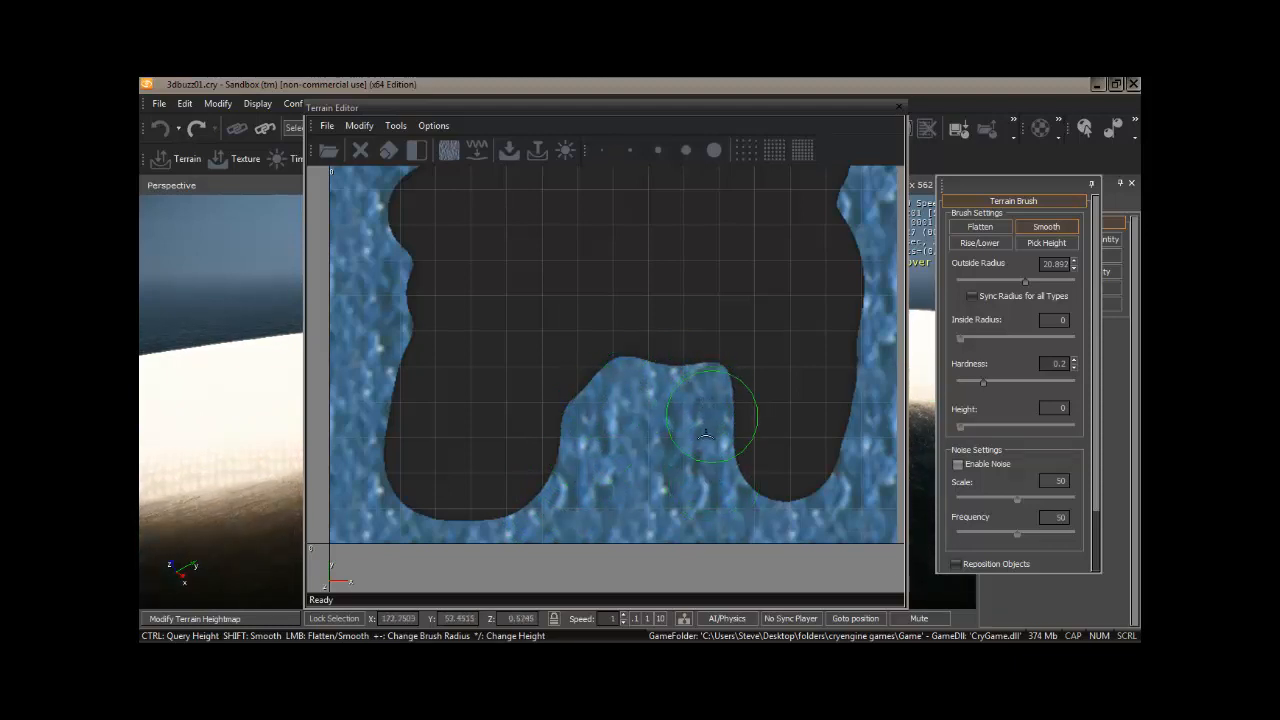
pyautogui.moveTo(706, 435)
pyautogui.mouseDown()
pyautogui.moveTo(713, 465)
pyautogui.moveTo(718, 440)
pyautogui.moveTo(688, 383)
pyautogui.moveTo(598, 403)
pyautogui.mouseUp()
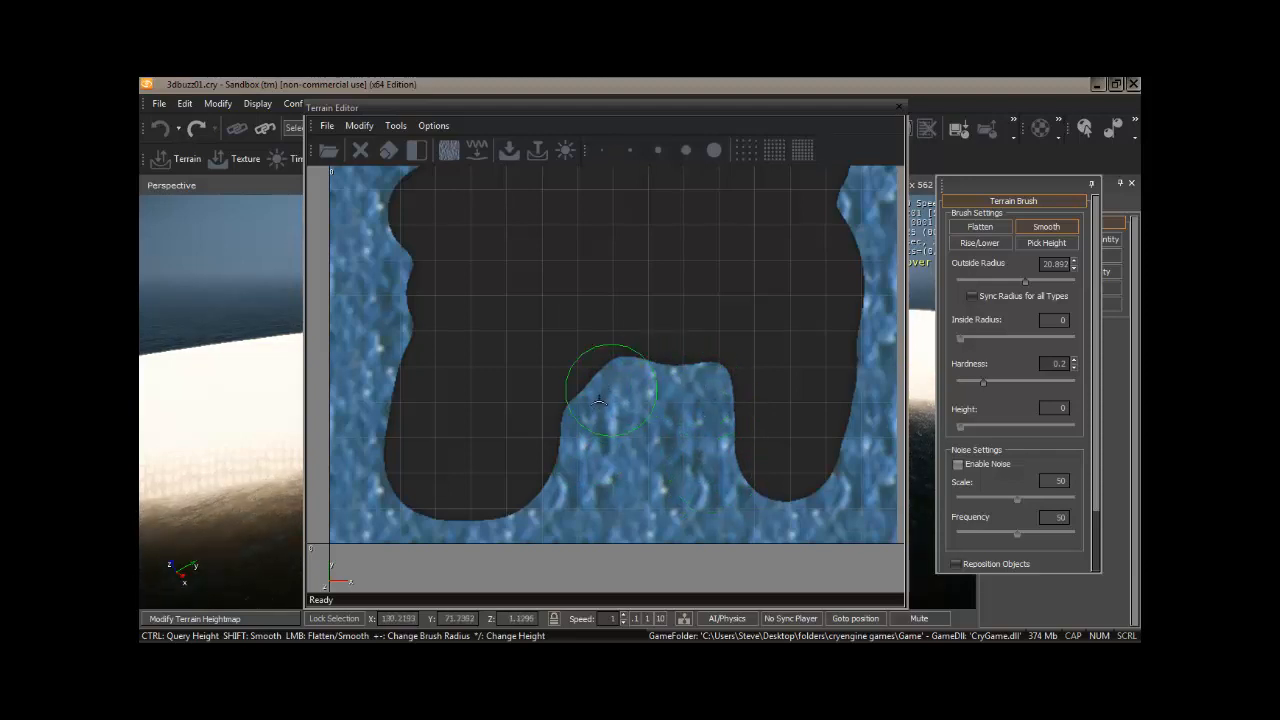
pyautogui.moveTo(584, 449)
pyautogui.mouseDown()
pyautogui.moveTo(570, 412)
pyautogui.moveTo(650, 372)
pyautogui.moveTo(728, 392)
pyautogui.moveTo(720, 470)
pyautogui.moveTo(694, 371)
pyautogui.moveTo(609, 366)
pyautogui.moveTo(588, 437)
pyautogui.moveTo(552, 458)
pyautogui.moveTo(648, 389)
pyautogui.moveTo(705, 423)
pyautogui.mouseUp()
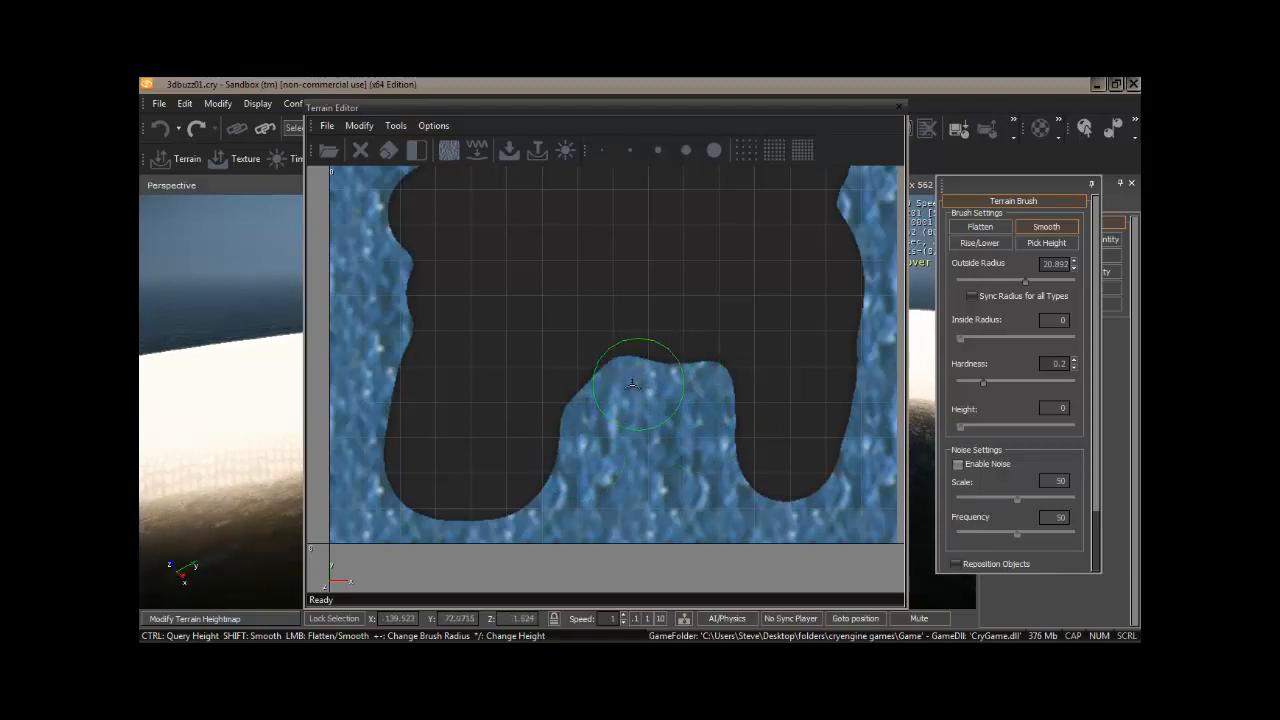
pyautogui.moveTo(632, 383); pyautogui.dragTo(593, 417)
pyautogui.moveTo(580, 462); pyautogui.dragTo(588, 427)
pyautogui.moveTo(676, 386)
pyautogui.mouseDown()
pyautogui.moveTo(709, 391)
pyautogui.moveTo(717, 428)
pyautogui.moveTo(714, 406)
pyautogui.moveTo(661, 378)
pyautogui.moveTo(651, 405)
pyautogui.mouseUp()
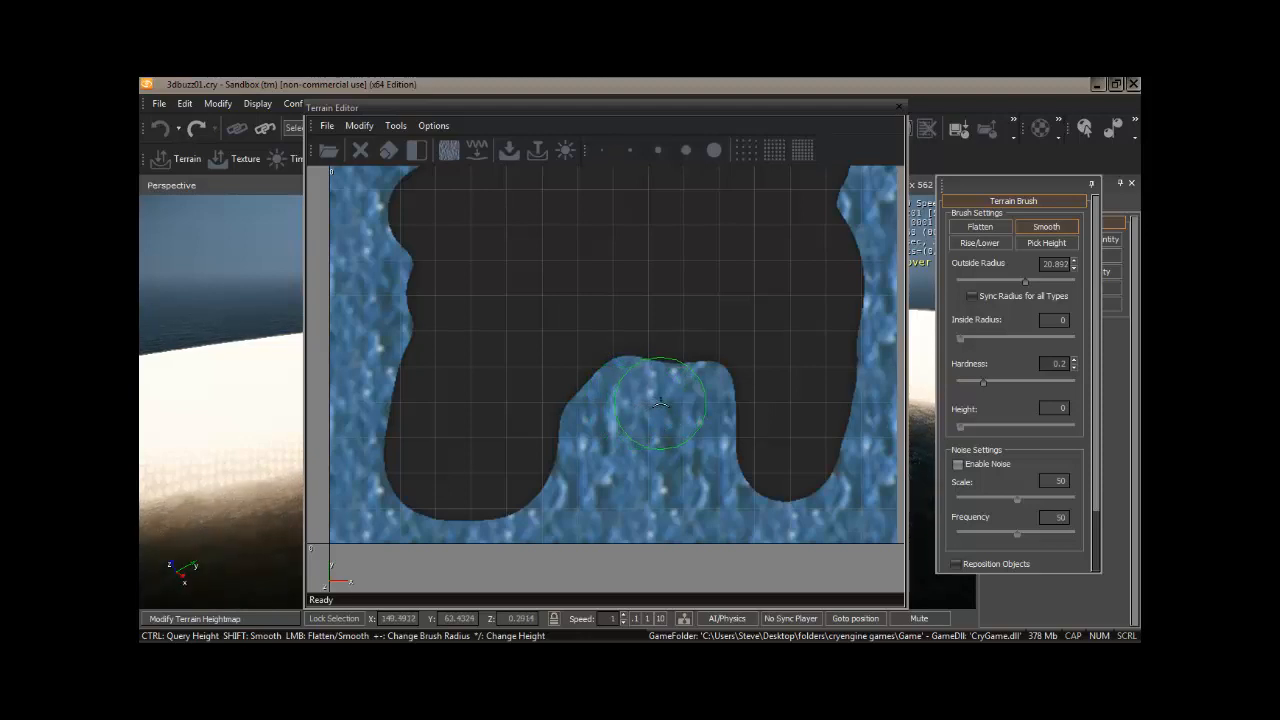
pyautogui.moveTo(661, 403); pyautogui.dragTo(634, 477, button='middle')
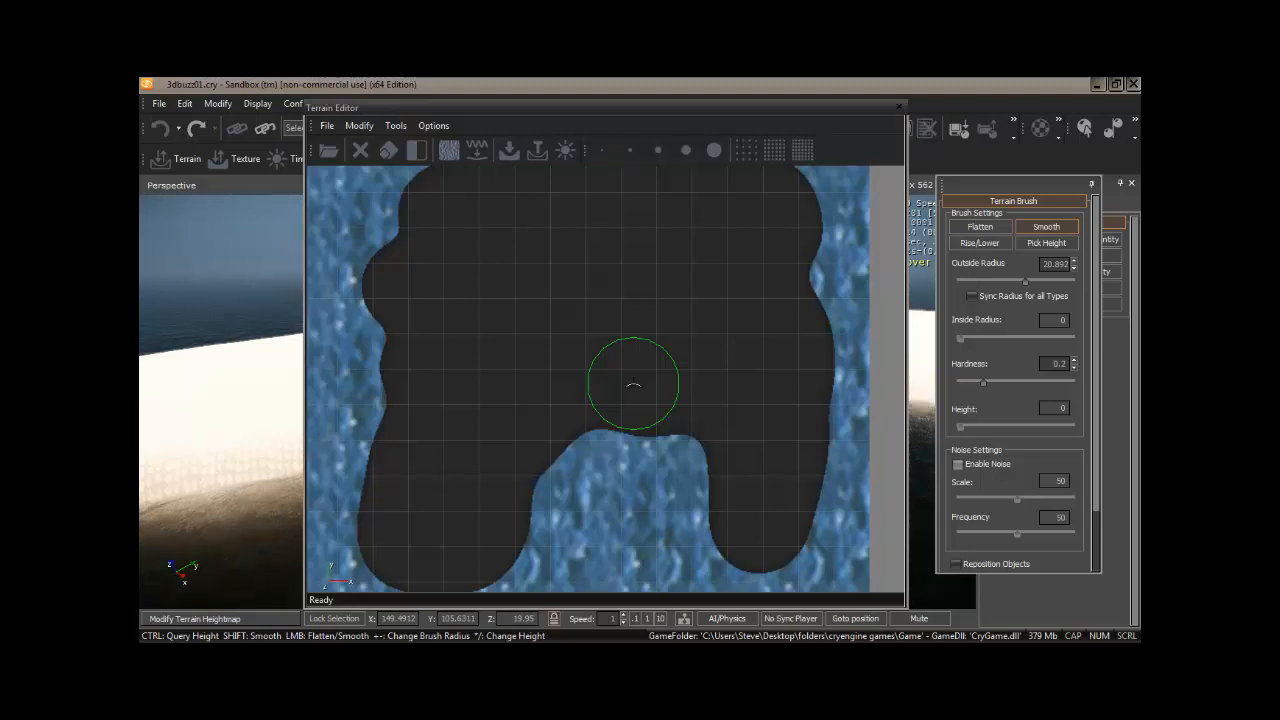
pyautogui.click(360, 126)
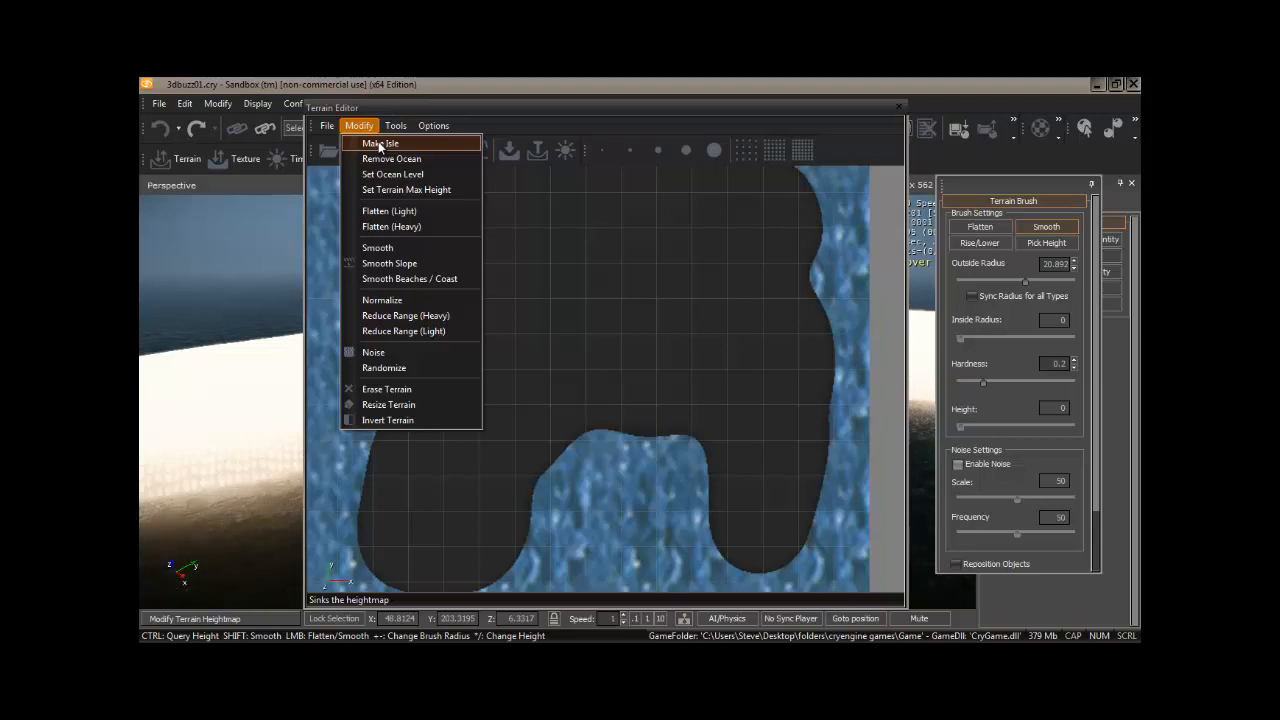
pyautogui.click(379, 144)
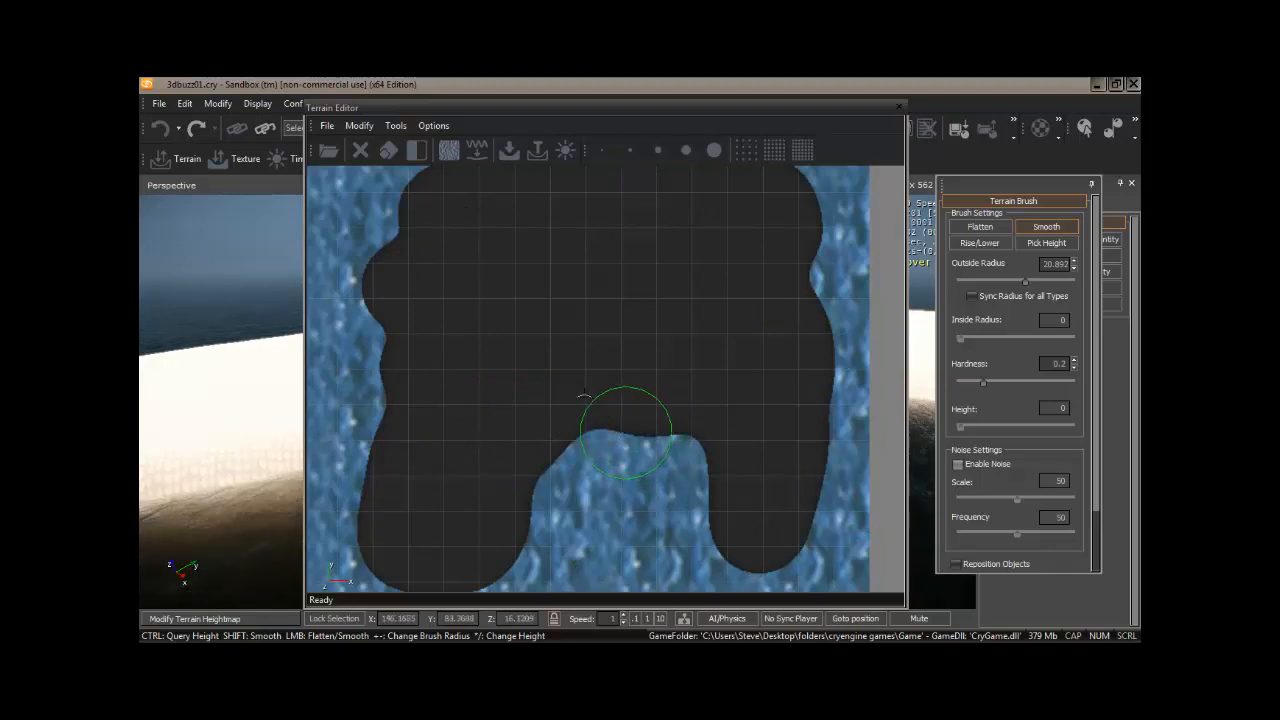
pyautogui.click(359, 126)
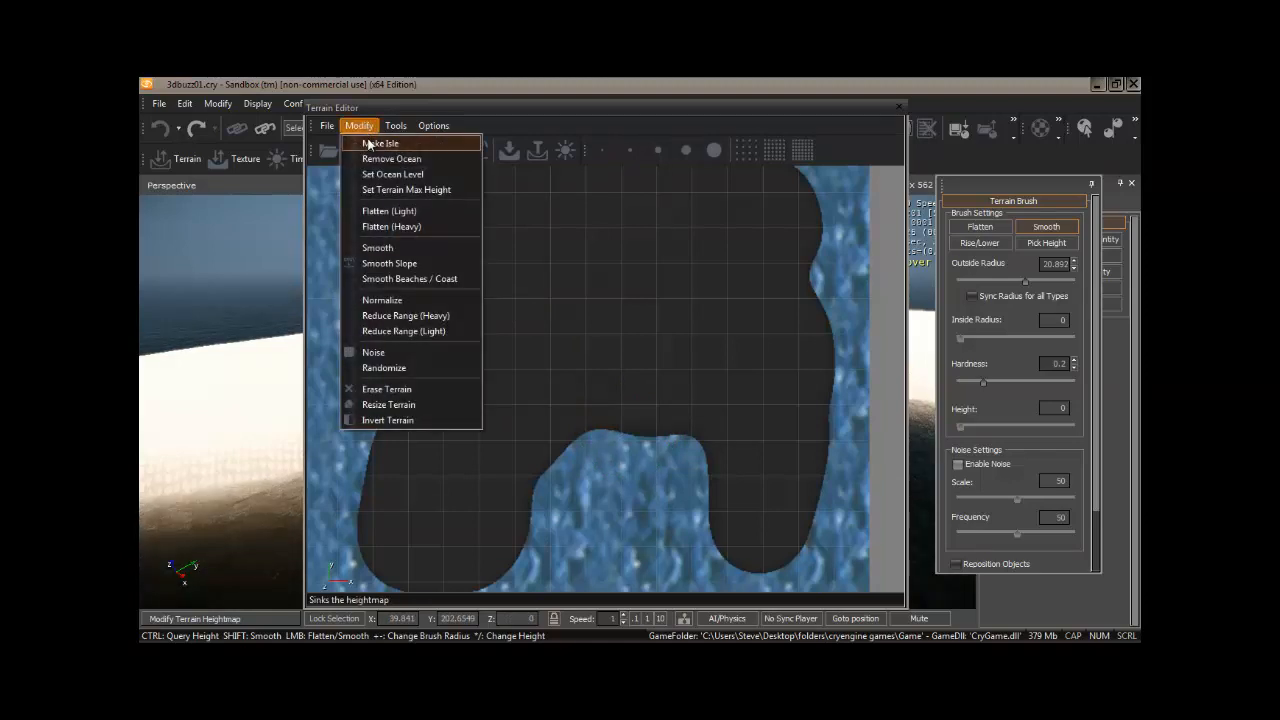
pyautogui.click(368, 144)
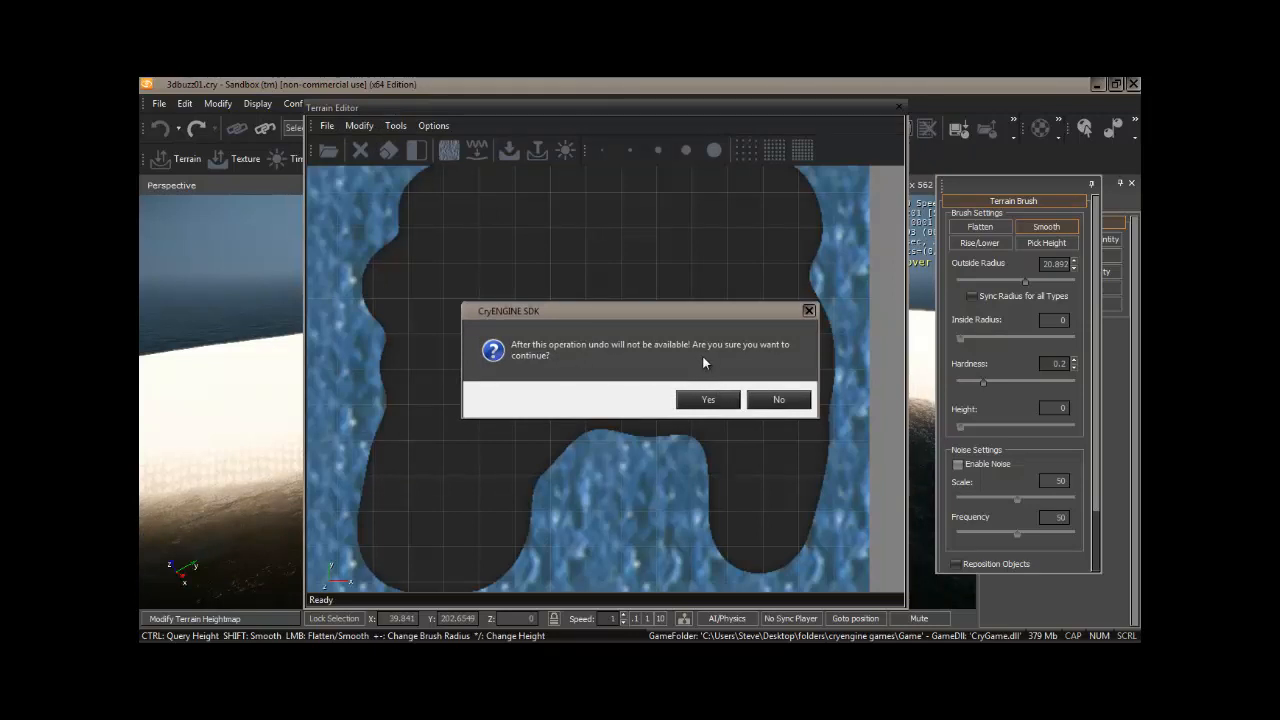
pyautogui.click(772, 401)
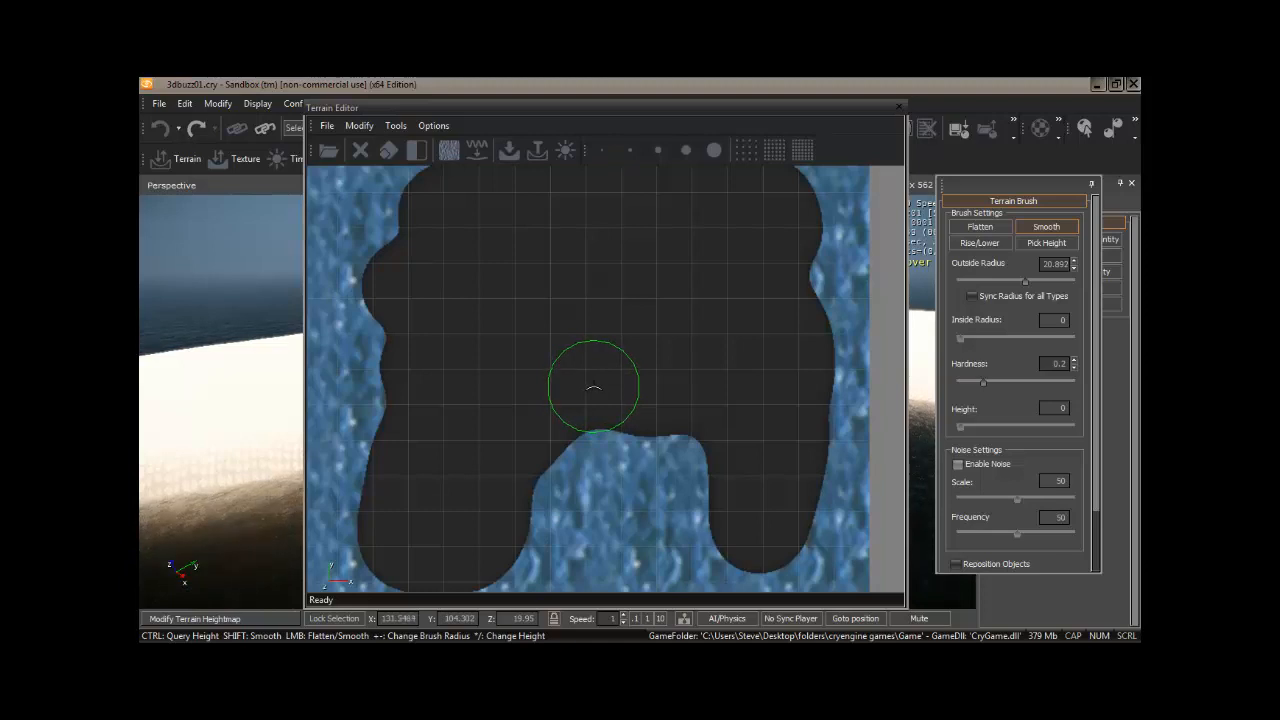
# Step: Set up the Rise/Lower brush with an inside radius of about 15.5, hardness 0.75 and noise enabled at scale 15, frequency 0.5
pyautogui.moveTo(588, 299); pyautogui.dragTo(604, 325, button='middle')
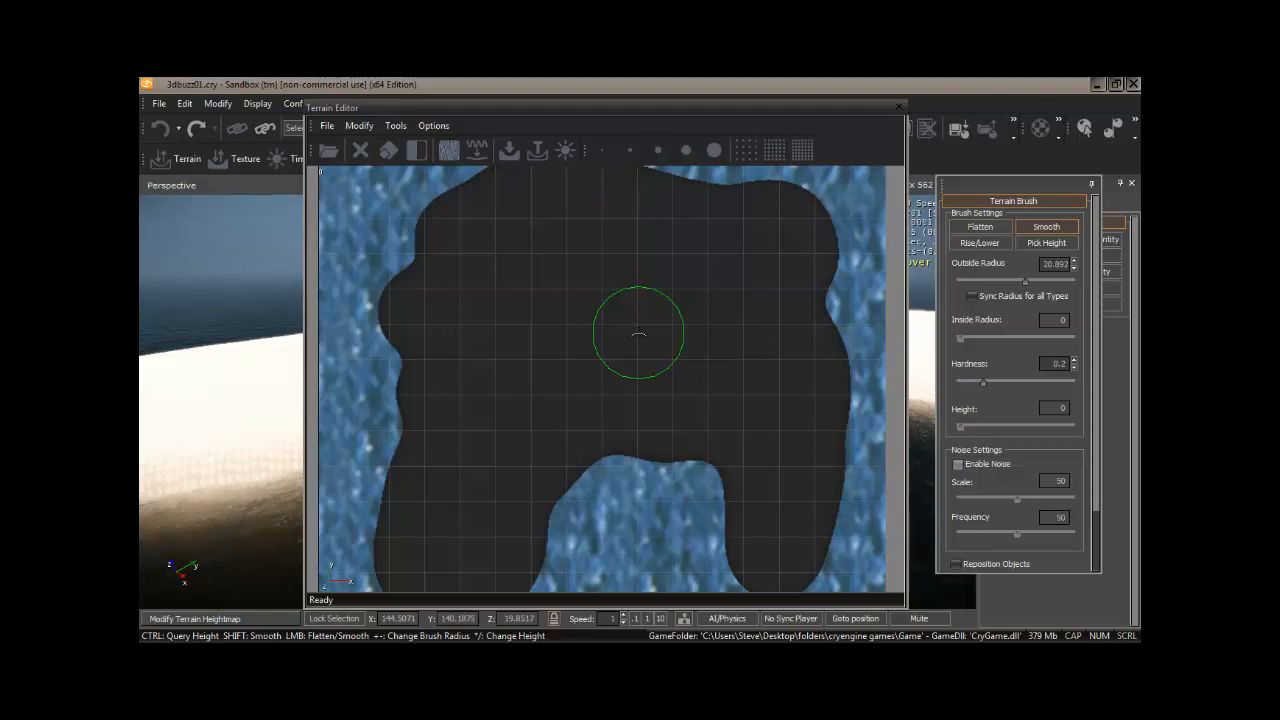
pyautogui.click(980, 243)
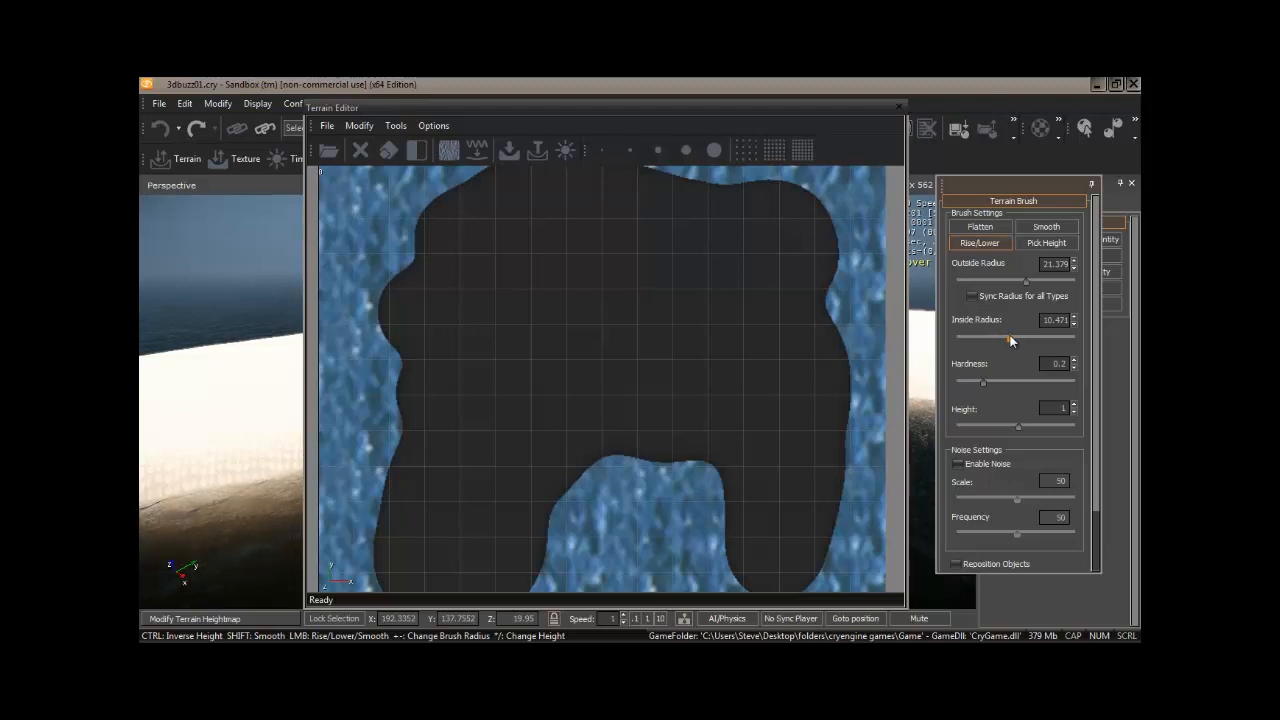
pyautogui.moveTo(1009, 335); pyautogui.dragTo(1019, 335)
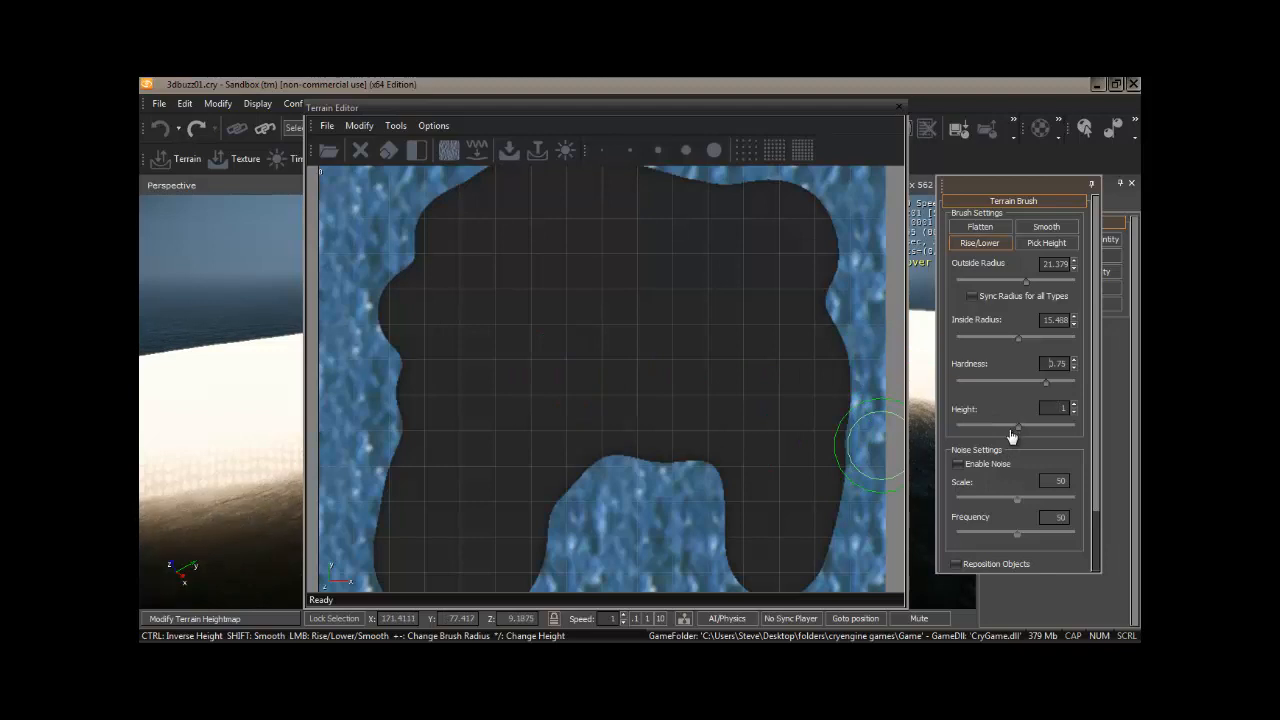
pyautogui.click(959, 464)
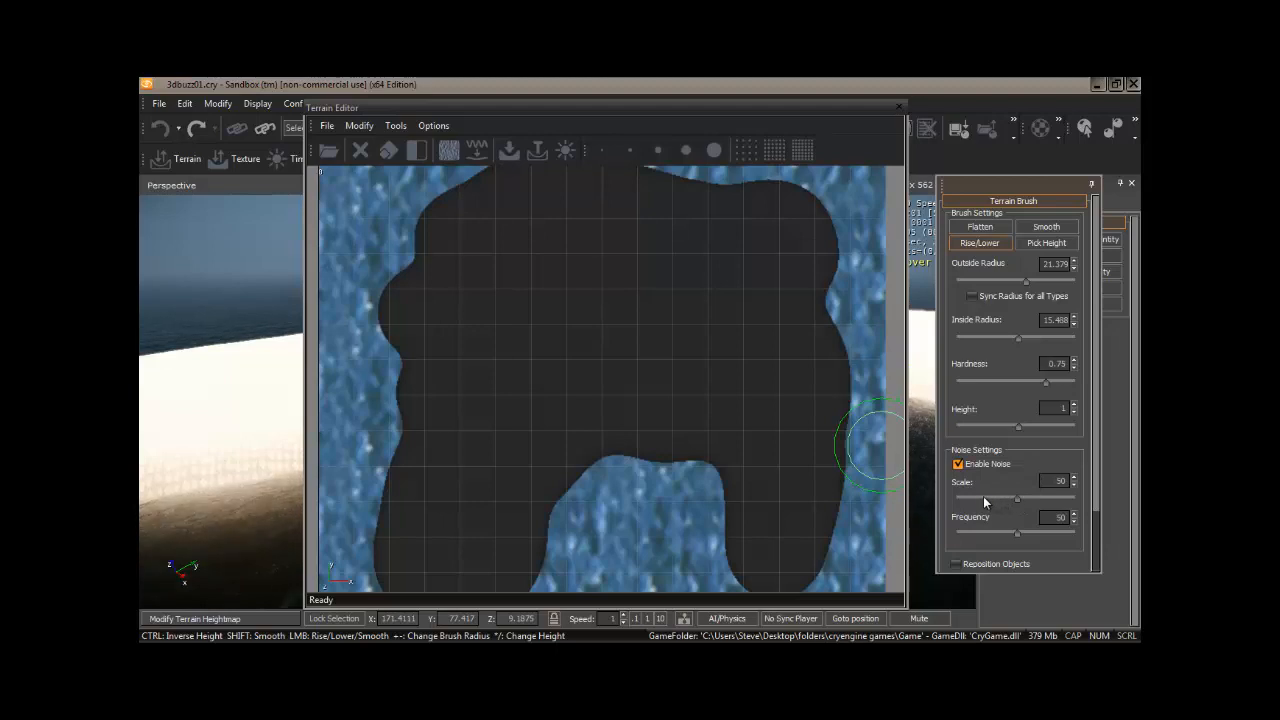
pyautogui.moveTo(983, 496); pyautogui.dragTo(972, 496)
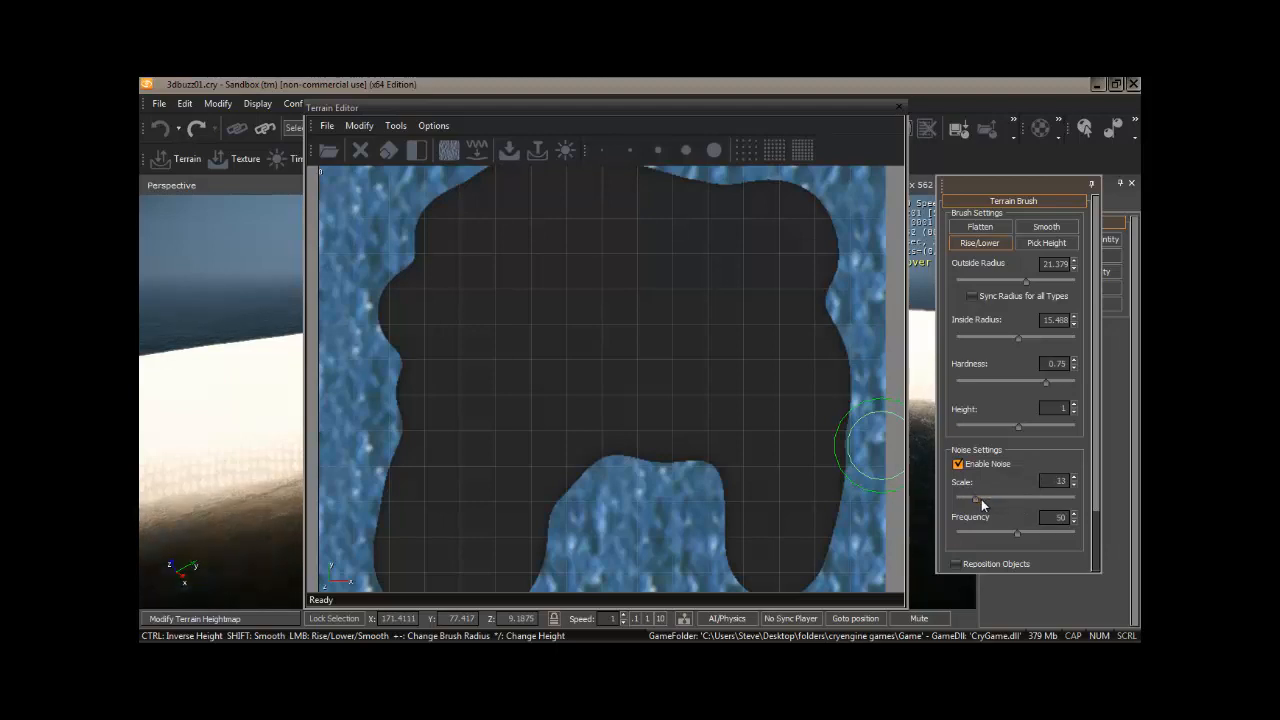
pyautogui.click(981, 498)
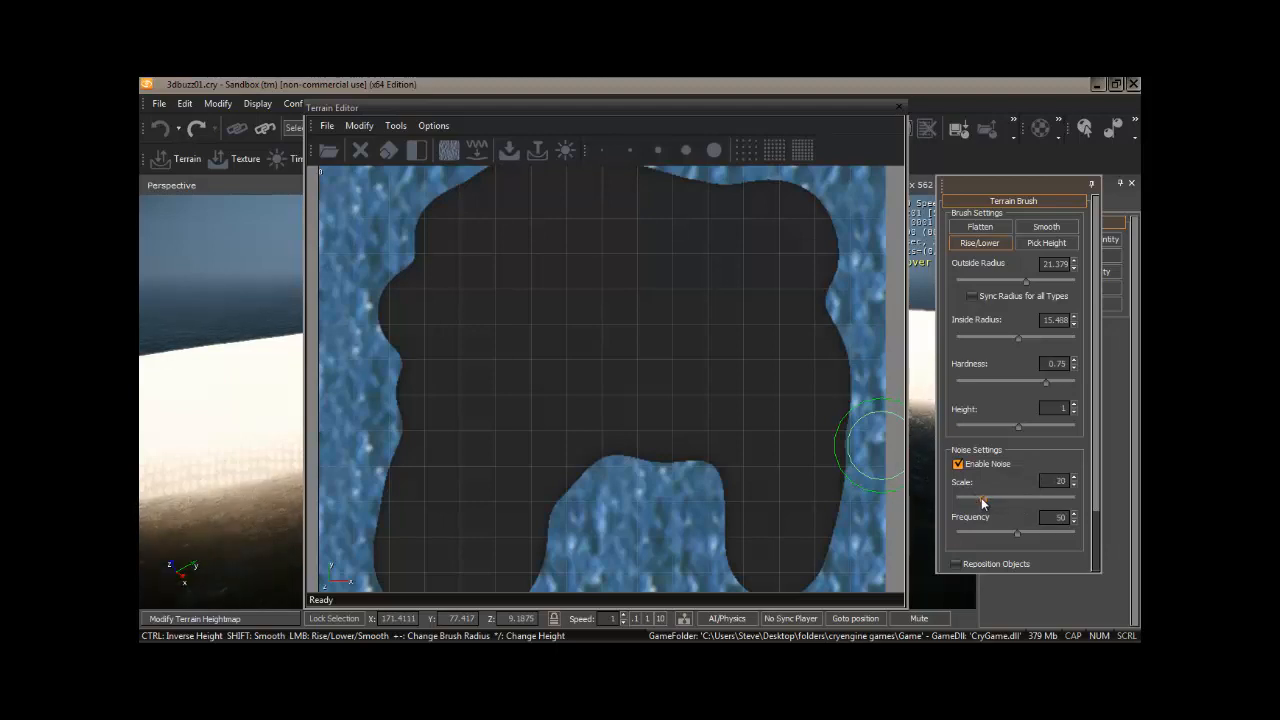
pyautogui.click(963, 531)
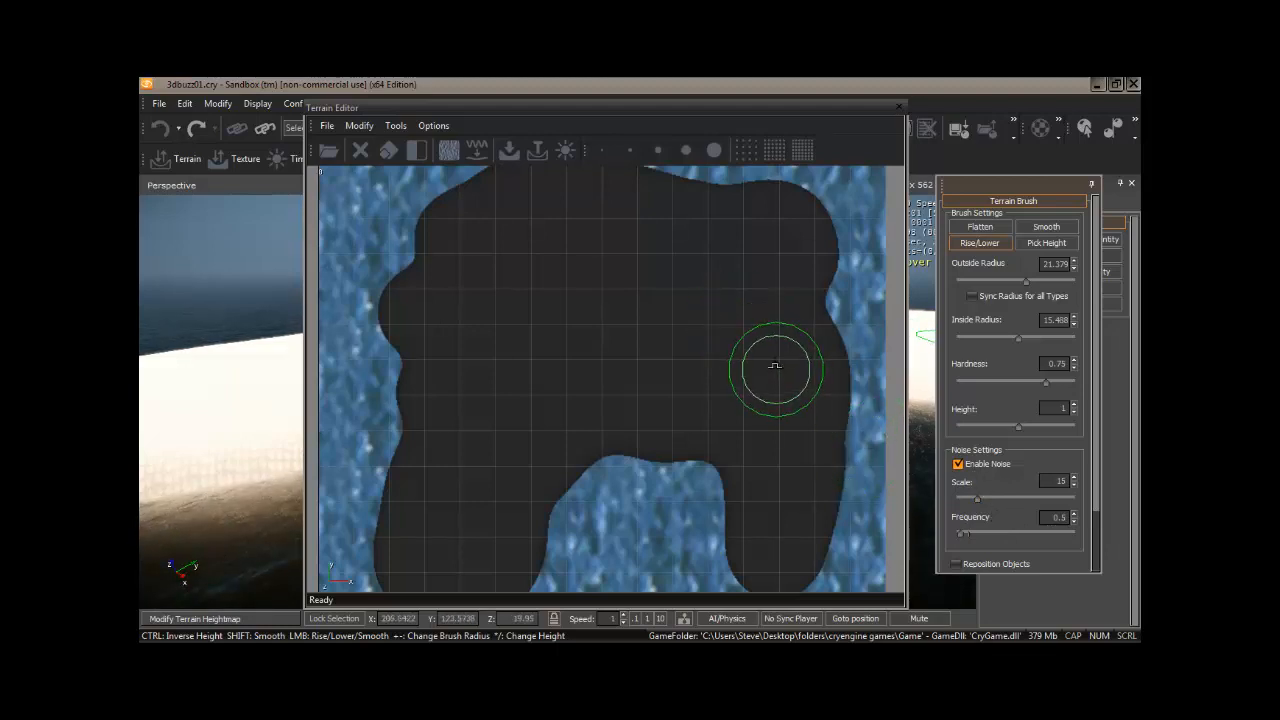
# Step: Raise a noisy mound on the island's eastern side and check its shape in the perspective view
pyautogui.moveTo(775, 365)
pyautogui.mouseDown()
pyautogui.moveTo(766, 400)
pyautogui.moveTo(781, 382)
pyautogui.mouseUp()
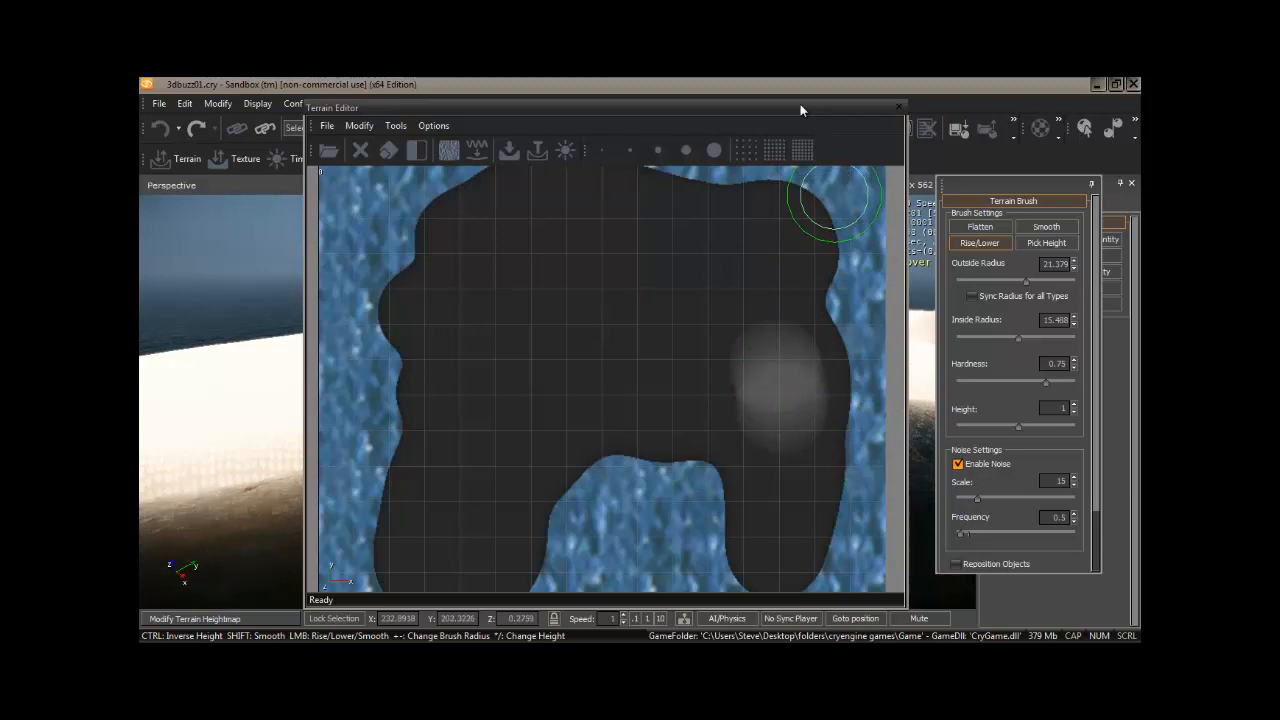
pyautogui.moveTo(800, 110); pyautogui.dragTo(722, 466)
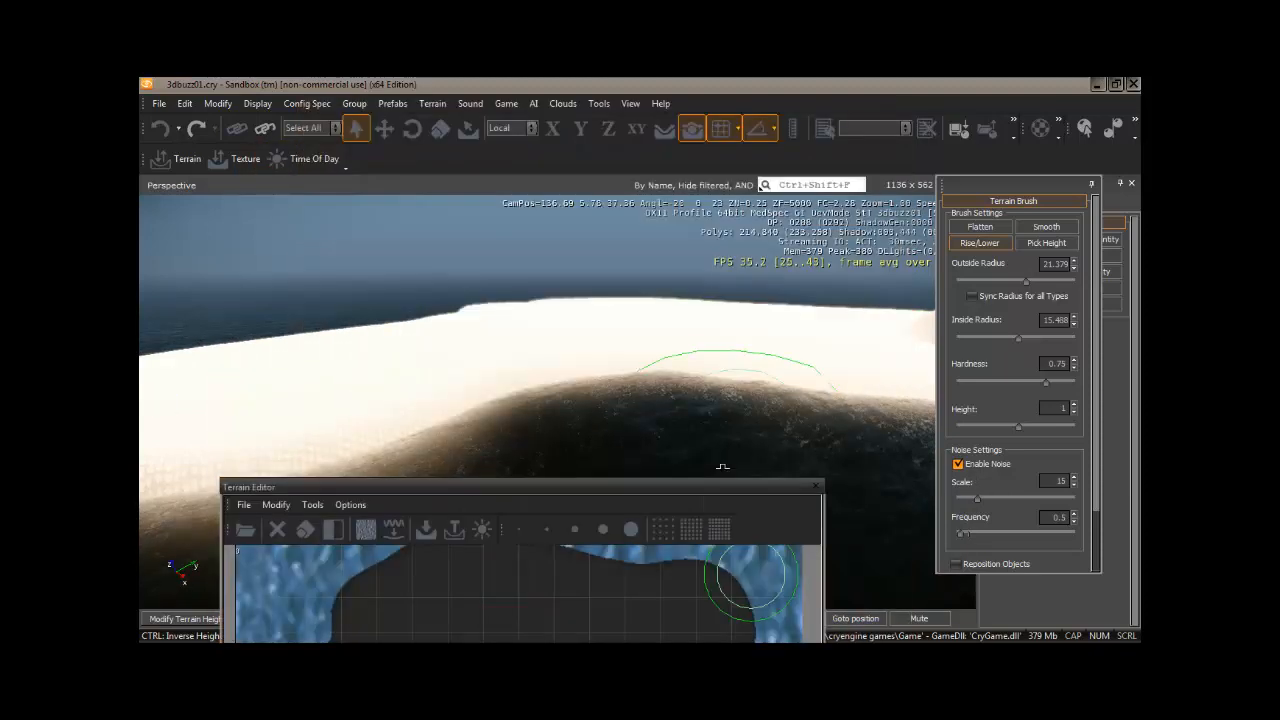
pyautogui.moveTo(749, 414); pyautogui.dragTo(749, 414, button='right')
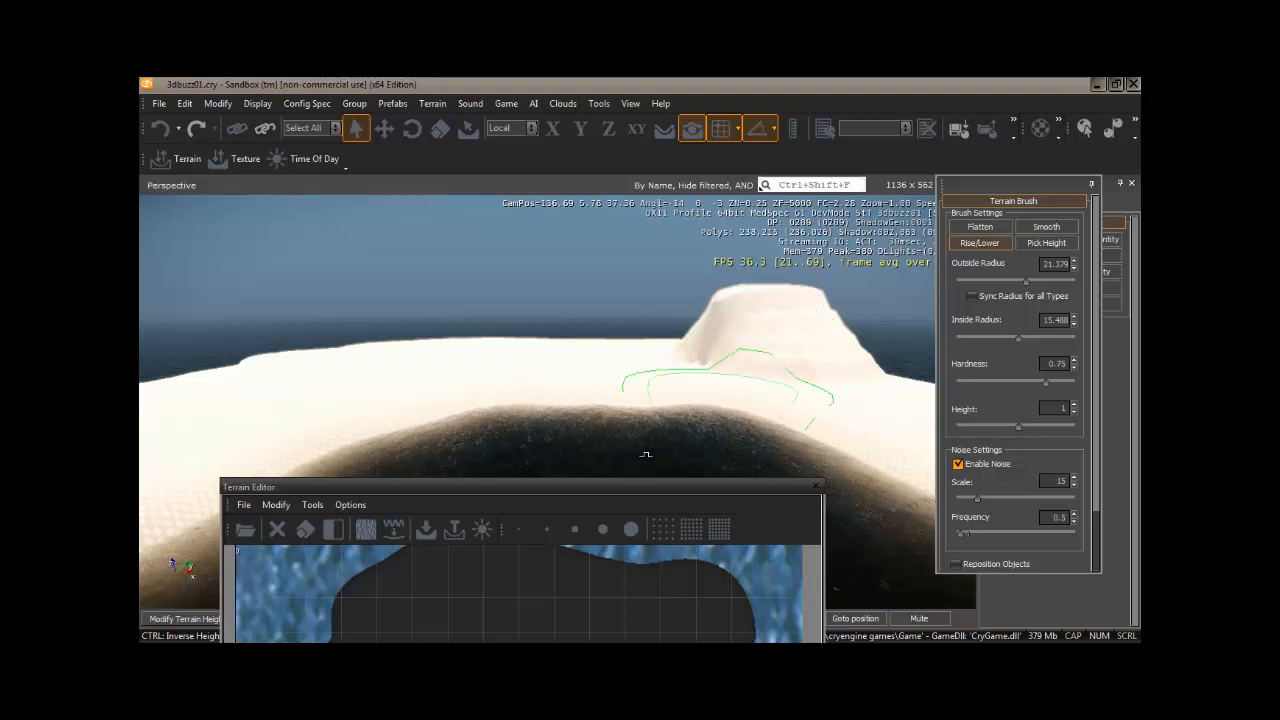
pyautogui.moveTo(628, 487); pyautogui.dragTo(690, 117)
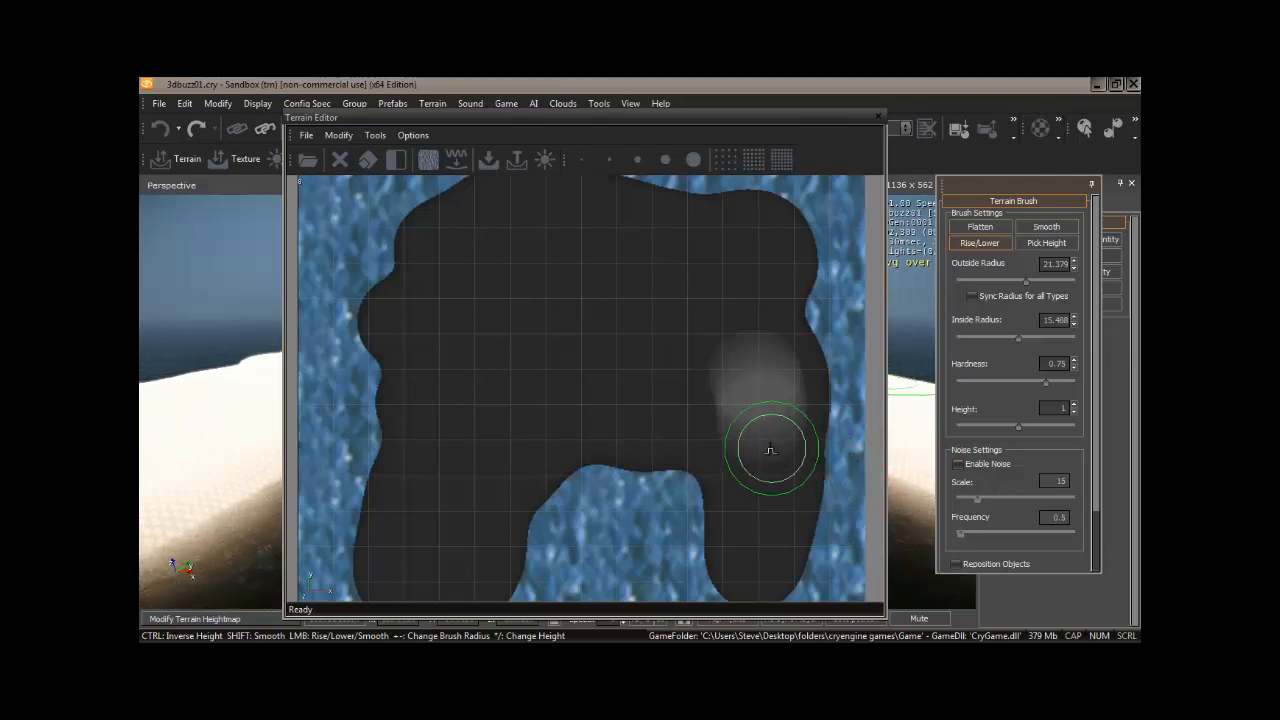
# Step: Raise a tall ridge down the island's southeastern arm with noise disabled and the brush hardness set to 0.58
pyautogui.click(1031, 382)
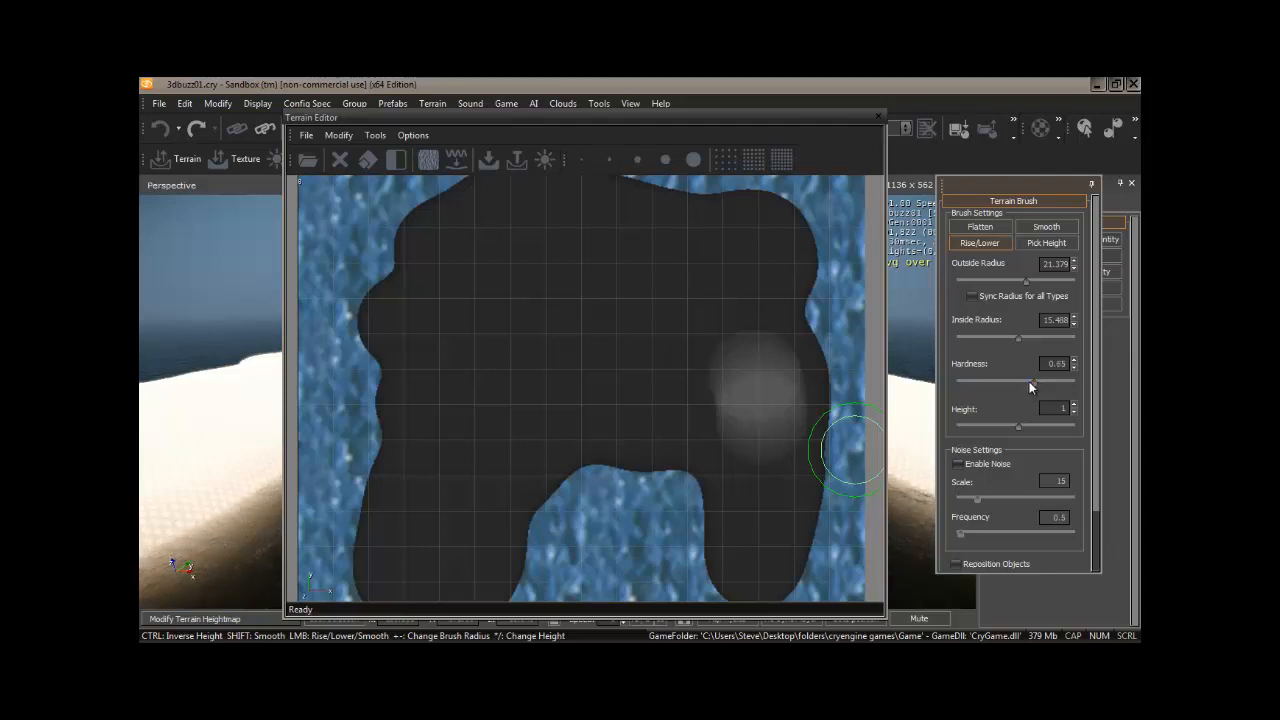
pyautogui.moveTo(1029, 381); pyautogui.dragTo(1026, 381)
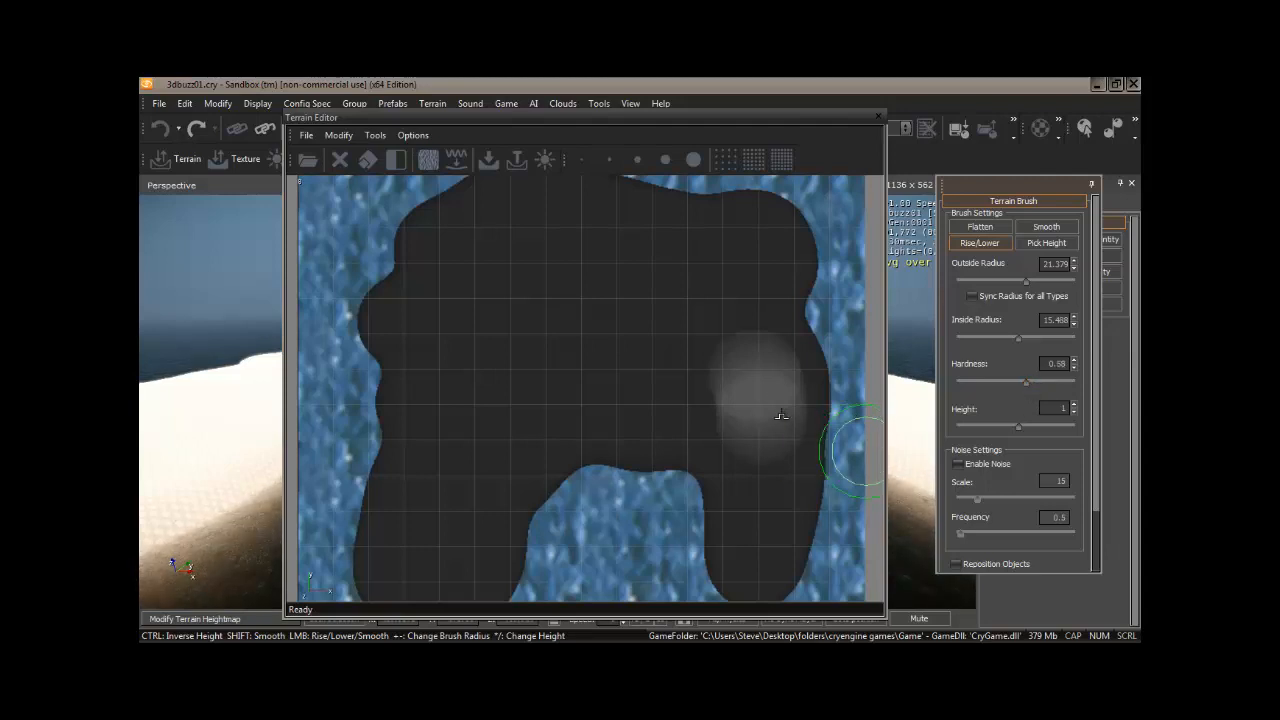
pyautogui.moveTo(767, 387)
pyautogui.mouseDown()
pyautogui.moveTo(757, 531)
pyautogui.moveTo(768, 483)
pyautogui.moveTo(734, 449)
pyautogui.moveTo(719, 404)
pyautogui.moveTo(731, 369)
pyautogui.moveTo(740, 423)
pyautogui.moveTo(710, 402)
pyautogui.moveTo(737, 423)
pyautogui.moveTo(763, 371)
pyautogui.moveTo(786, 394)
pyautogui.moveTo(773, 381)
pyautogui.moveTo(751, 396)
pyautogui.moveTo(749, 434)
pyautogui.moveTo(734, 409)
pyautogui.moveTo(763, 457)
pyautogui.moveTo(771, 420)
pyautogui.moveTo(766, 509)
pyautogui.moveTo(764, 457)
pyautogui.mouseUp()
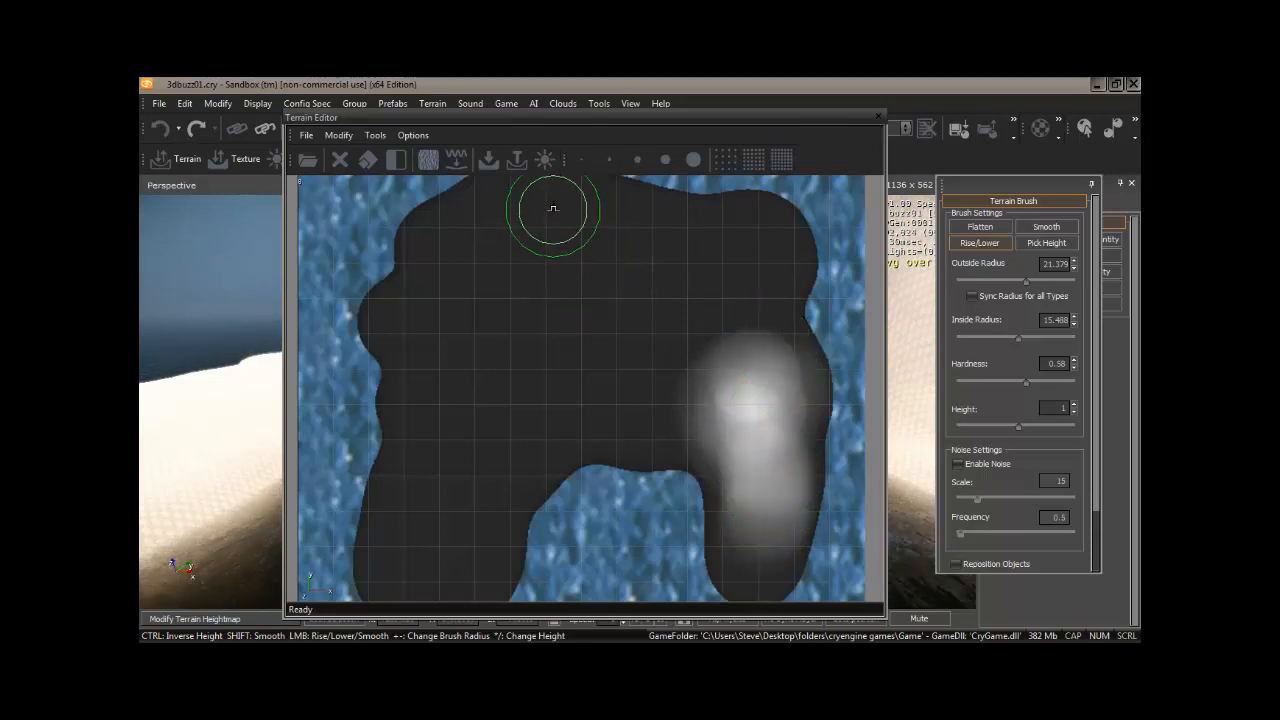
# Step: Raise mountains along the island's northern edge and over its southwestern arm, and close the Terrain Editor
pyautogui.moveTo(571, 223); pyautogui.dragTo(572, 229)
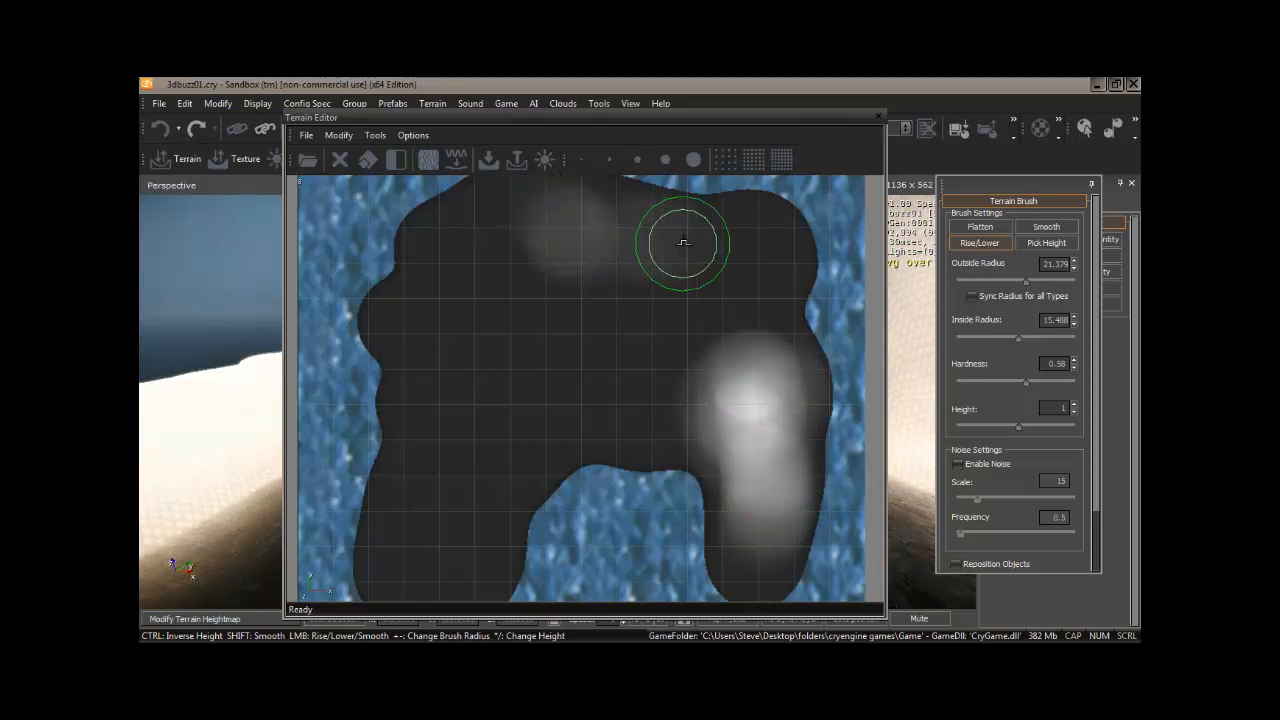
pyautogui.moveTo(683, 243)
pyautogui.mouseDown()
pyautogui.moveTo(554, 220)
pyautogui.moveTo(557, 251)
pyautogui.moveTo(678, 246)
pyautogui.moveTo(640, 249)
pyautogui.moveTo(586, 209)
pyautogui.moveTo(551, 220)
pyautogui.moveTo(596, 277)
pyautogui.moveTo(700, 248)
pyautogui.moveTo(586, 217)
pyautogui.moveTo(568, 242)
pyautogui.moveTo(591, 249)
pyautogui.mouseUp()
pyautogui.moveTo(449, 446)
pyautogui.mouseDown()
pyautogui.moveTo(412, 522)
pyautogui.moveTo(451, 469)
pyautogui.moveTo(457, 531)
pyautogui.moveTo(420, 546)
pyautogui.moveTo(457, 527)
pyautogui.moveTo(480, 457)
pyautogui.moveTo(429, 491)
pyautogui.moveTo(414, 526)
pyautogui.moveTo(440, 449)
pyautogui.moveTo(417, 506)
pyautogui.moveTo(423, 457)
pyautogui.moveTo(494, 471)
pyautogui.moveTo(466, 551)
pyautogui.moveTo(437, 563)
pyautogui.moveTo(469, 533)
pyautogui.mouseUp()
pyautogui.moveTo(618, 426); pyautogui.dragTo(618, 328, button='middle')
pyautogui.moveTo(418, 470)
pyautogui.mouseDown()
pyautogui.moveTo(428, 486)
pyautogui.moveTo(404, 506)
pyautogui.moveTo(447, 484)
pyautogui.moveTo(500, 410)
pyautogui.moveTo(500, 380)
pyautogui.moveTo(515, 395)
pyautogui.moveTo(607, 366)
pyautogui.mouseUp()
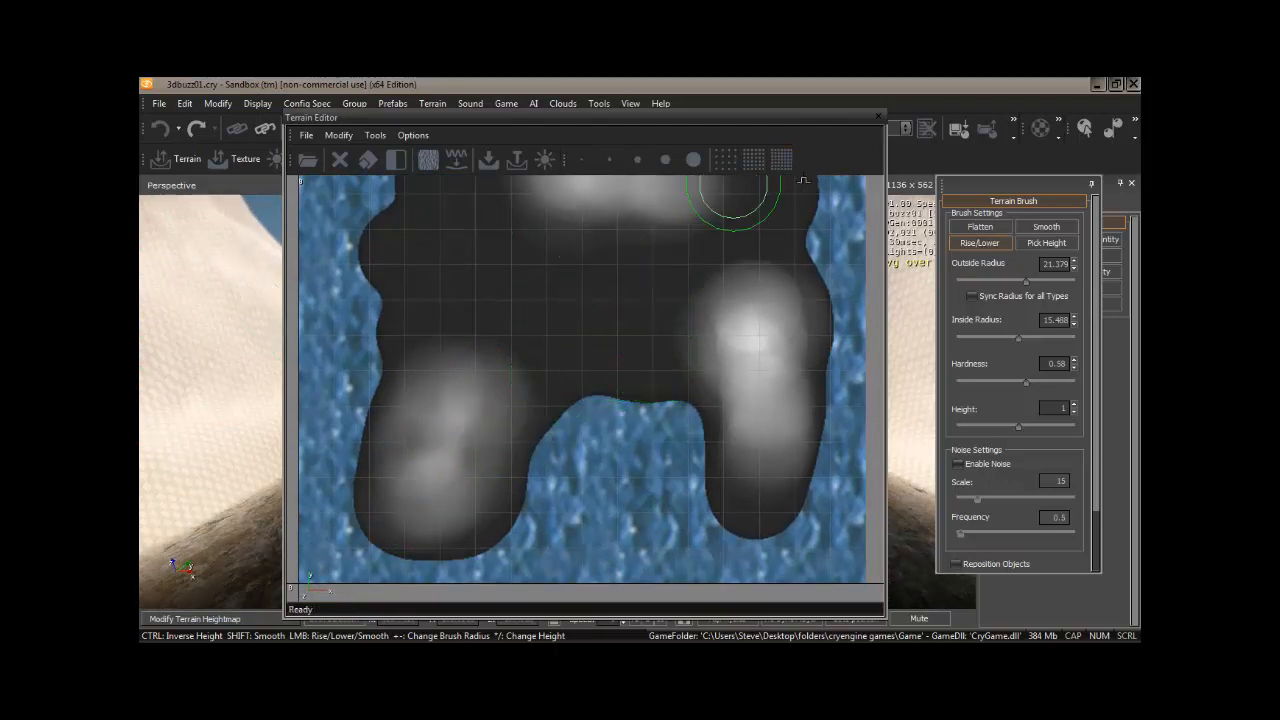
pyautogui.click(877, 116)
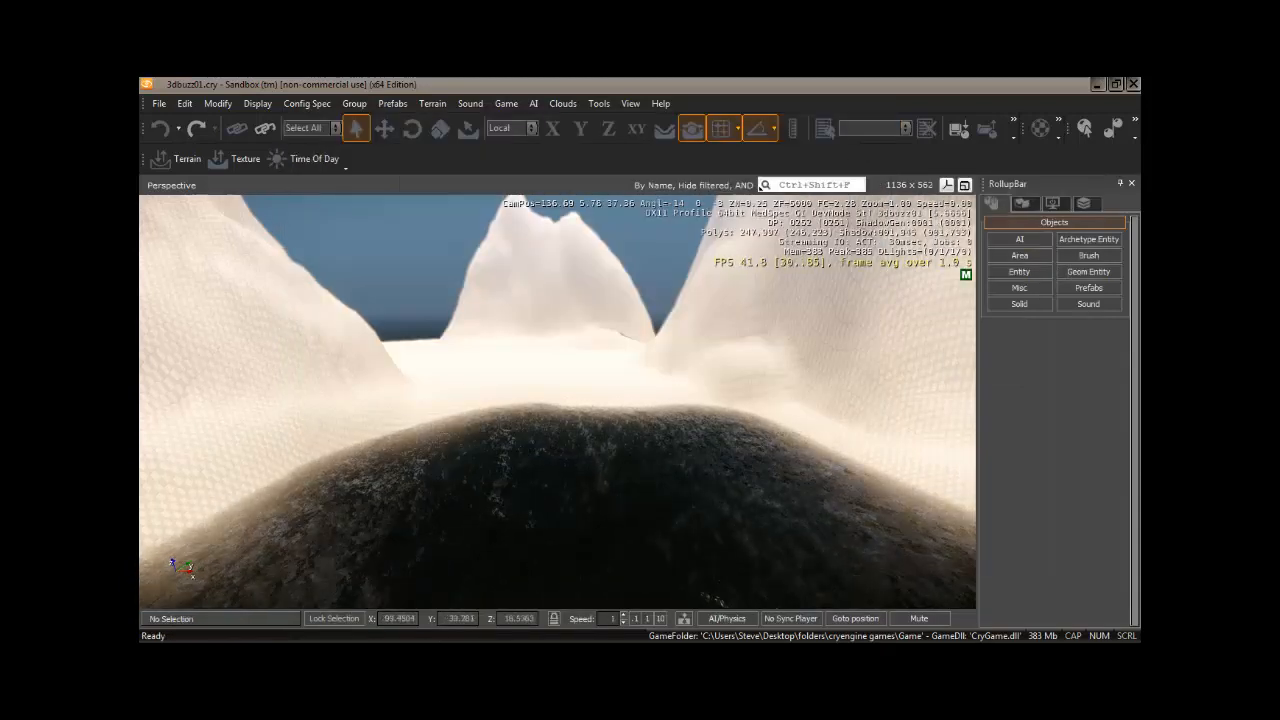